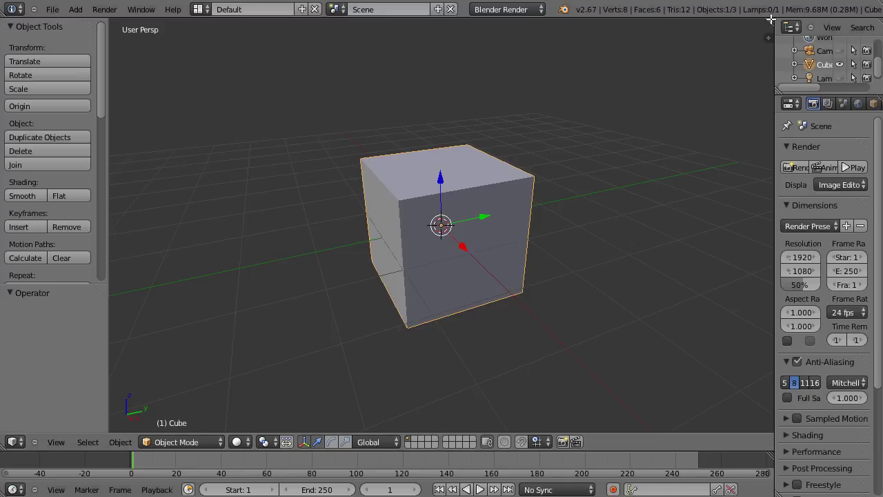
Split the 3D view in two and make the left half a UV/Image Editor
{"action": "mouse_move", "coordinate": [766, 18]}
{"action": "left_mouse_down"}
{"action": "mouse_move", "coordinate": [445, 34]}
{"action": "mouse_move", "coordinate": [402, 168]}
{"action": "mouse_move", "coordinate": [335, 178]}
{"action": "left_mouse_up"}
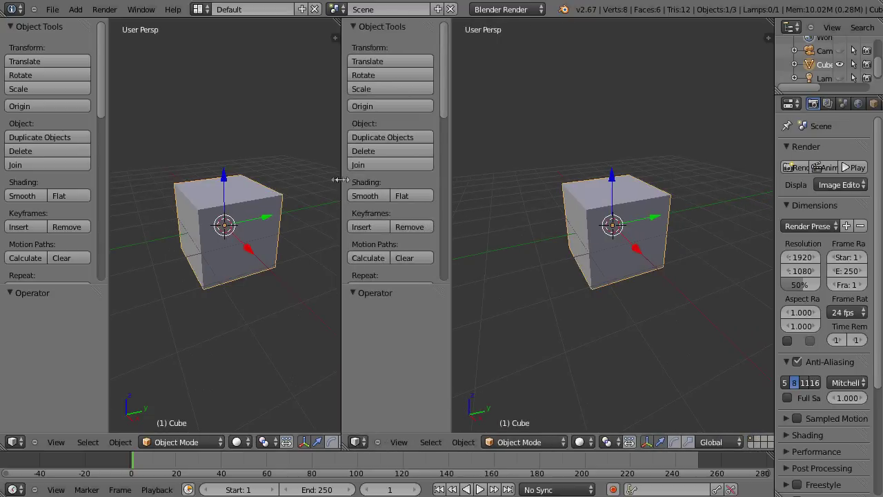
{"action": "left_click", "coordinate": [13, 443]}
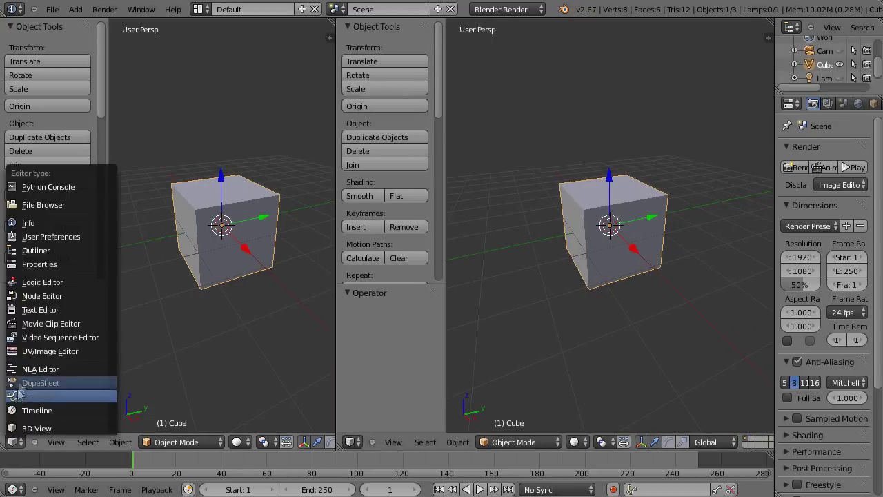
{"action": "left_click", "coordinate": [37, 352]}
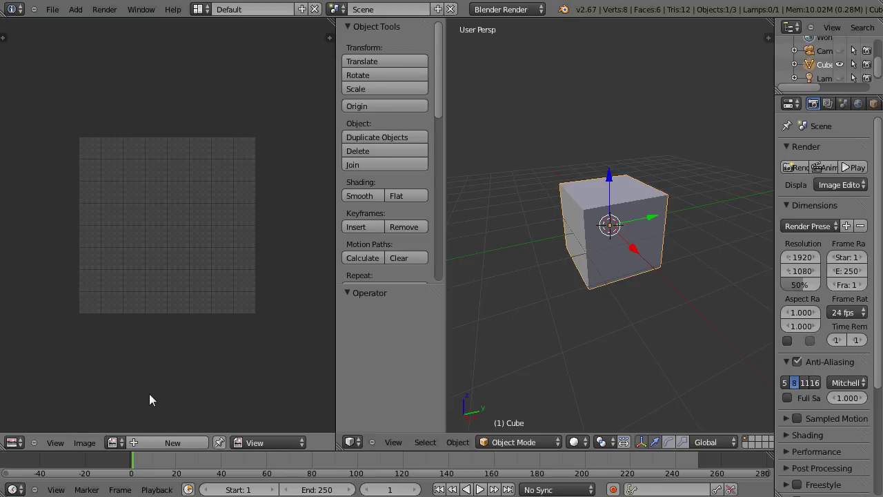
Create a new blank black 1024×1024 image named 'UV'
{"action": "left_click", "coordinate": [153, 441]}
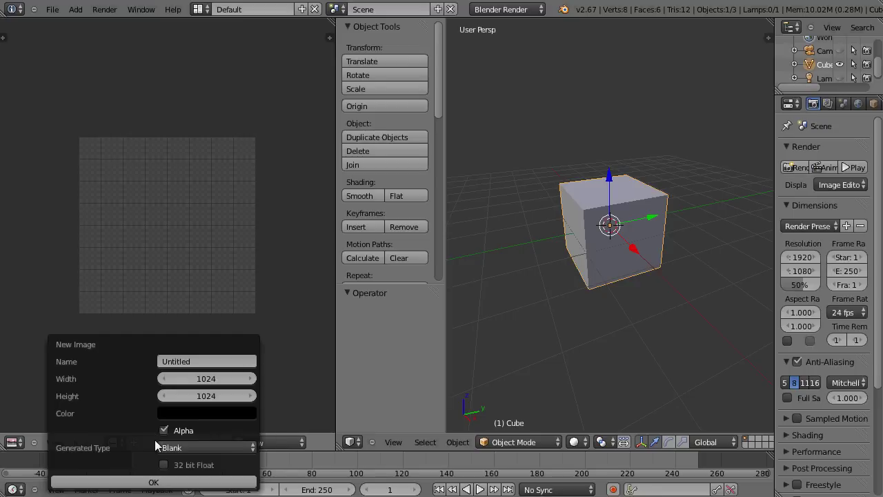
{"action": "left_click", "coordinate": [185, 360]}
{"action": "type", "text": "UV"}
{"action": "key", "text": "Return"}
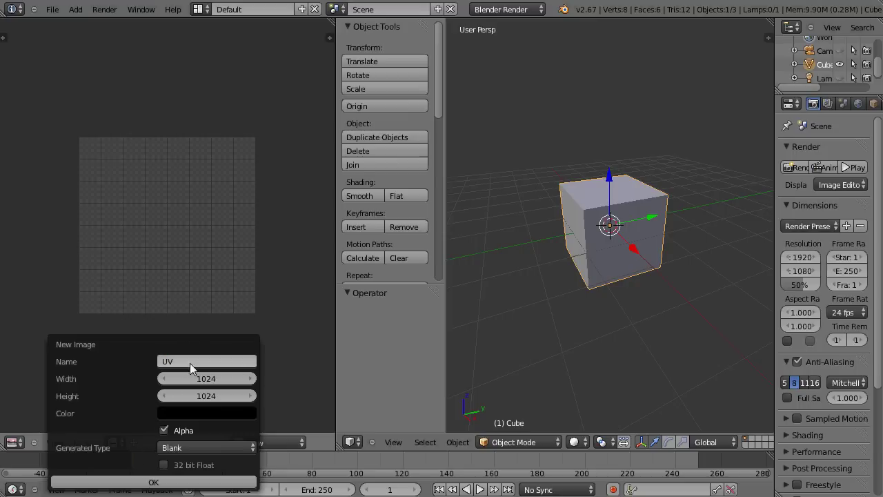
{"action": "left_click", "coordinate": [186, 449]}
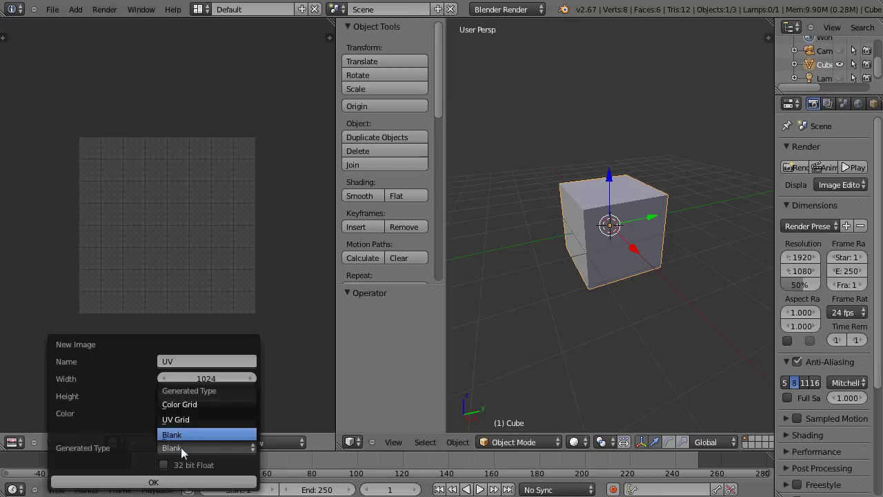
{"action": "left_click", "coordinate": [183, 449]}
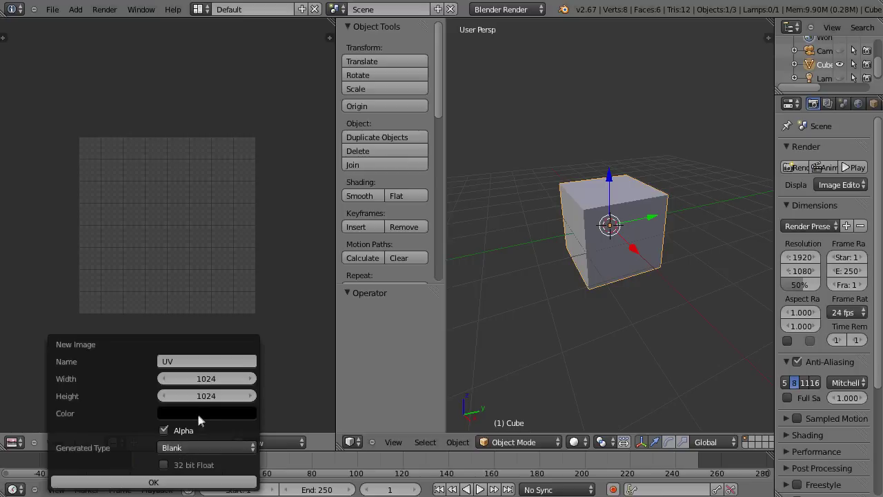
{"action": "left_click", "coordinate": [196, 414]}
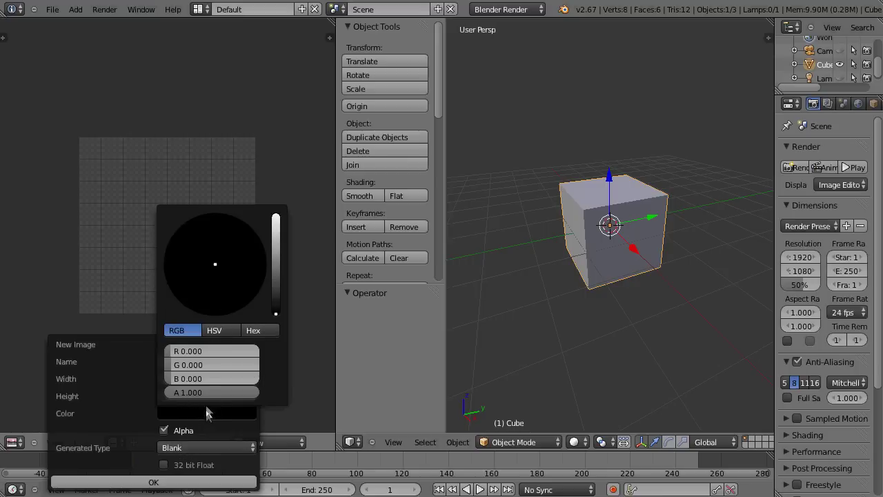
{"action": "left_click", "coordinate": [151, 483]}
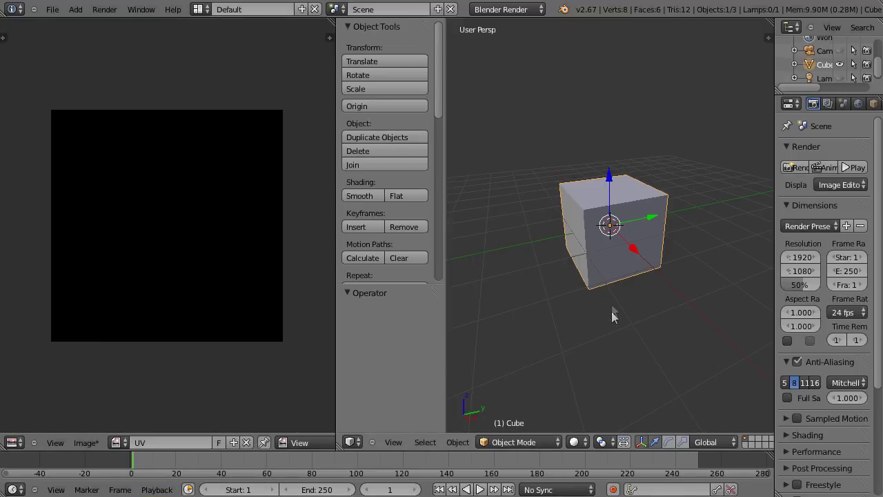
Put the cube in Edit Mode and unwrap it with Smart UV Project
{"action": "left_click", "coordinate": [512, 443]}
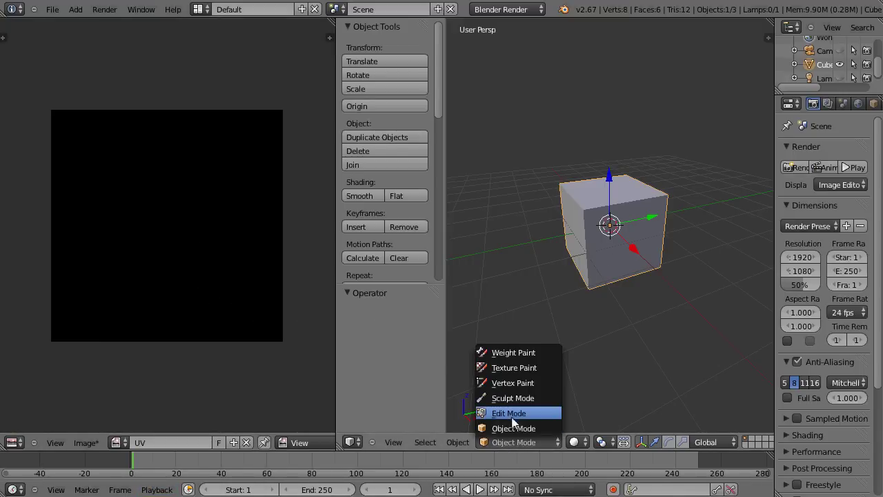
{"action": "left_click", "coordinate": [517, 415]}
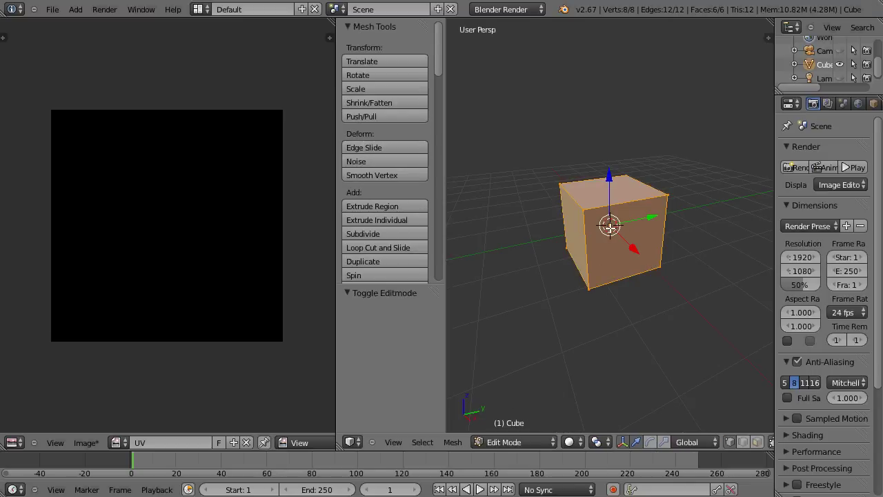
{"action": "key", "text": "u"}
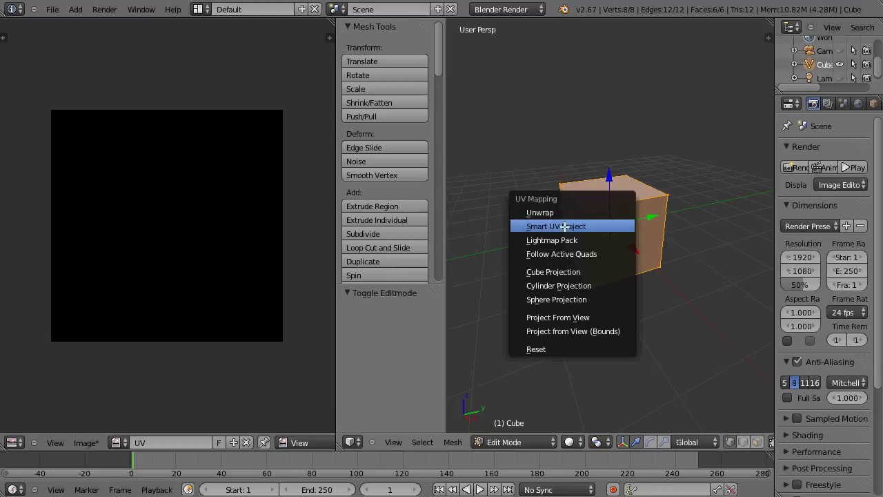
{"action": "left_click", "coordinate": [564, 227]}
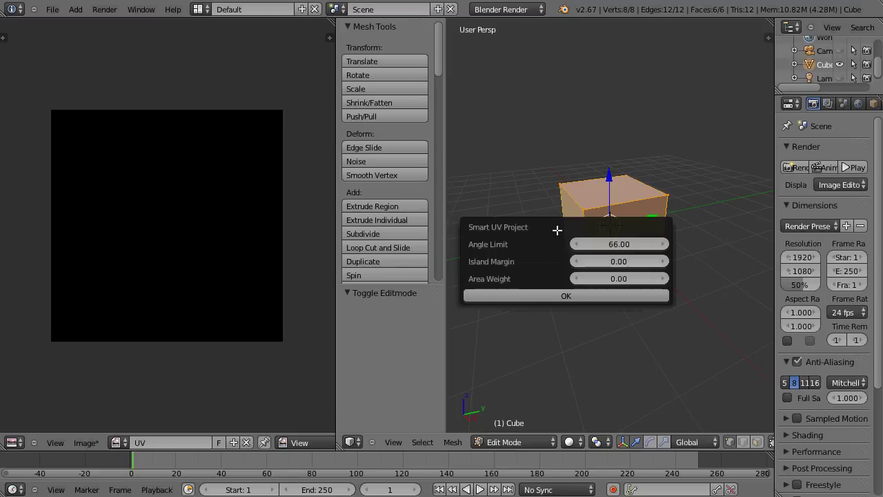
{"action": "left_click", "coordinate": [564, 295]}
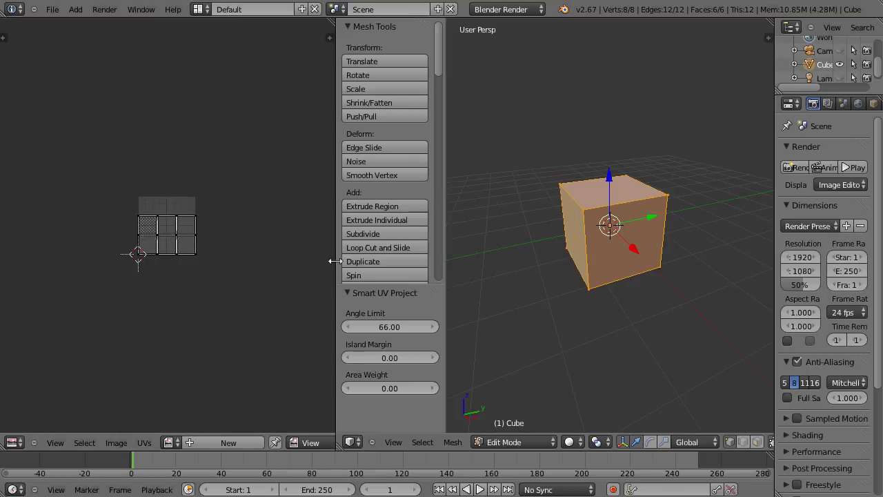
Widen the 3D view and show the 'UV' image behind the cube's UV layout
{"action": "mouse_move", "coordinate": [335, 261]}
{"action": "left_mouse_down"}
{"action": "mouse_move", "coordinate": [231, 260]}
{"action": "mouse_move", "coordinate": [225, 290]}
{"action": "mouse_move", "coordinate": [266, 293]}
{"action": "left_mouse_up"}
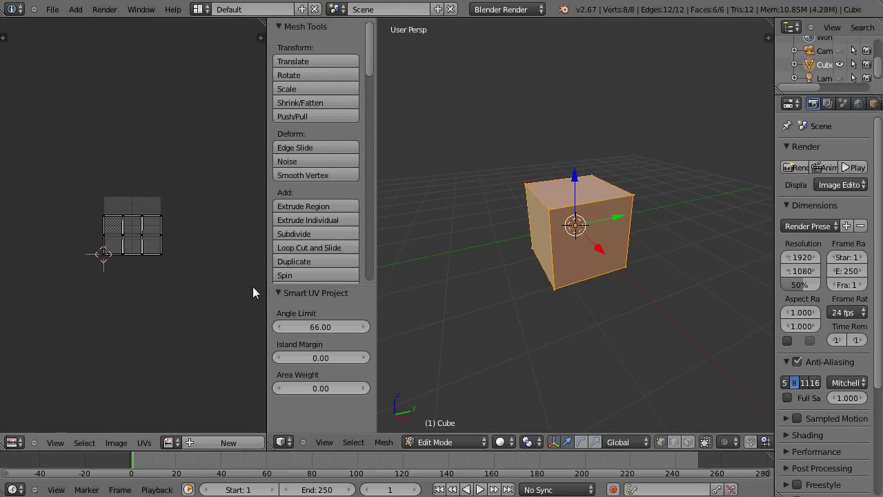
{"action": "left_click", "coordinate": [173, 443]}
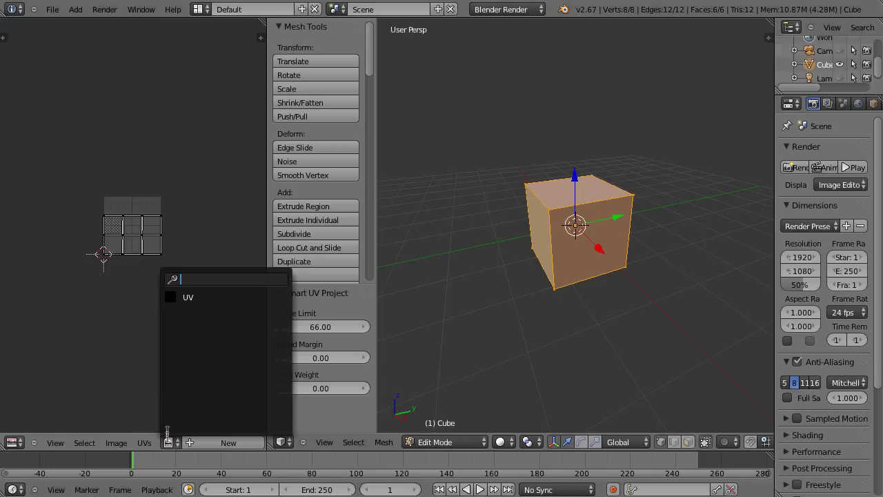
{"action": "left_click", "coordinate": [191, 297]}
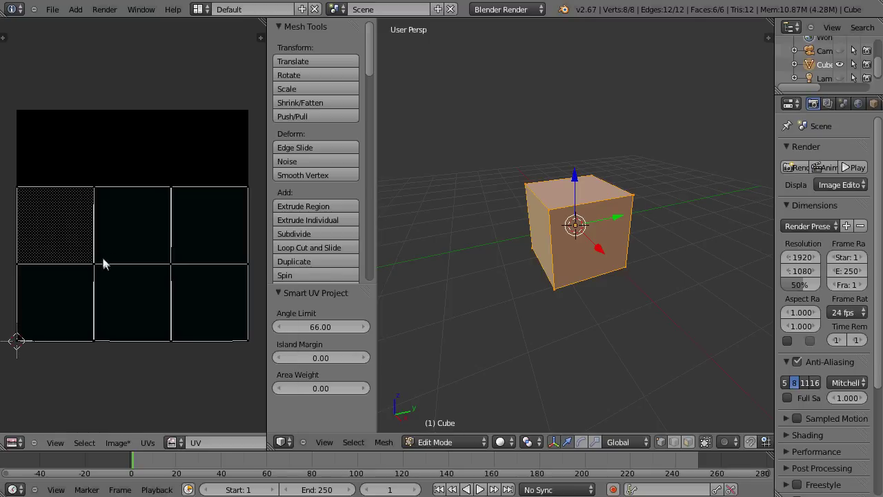
{"action": "left_click", "coordinate": [460, 442]}
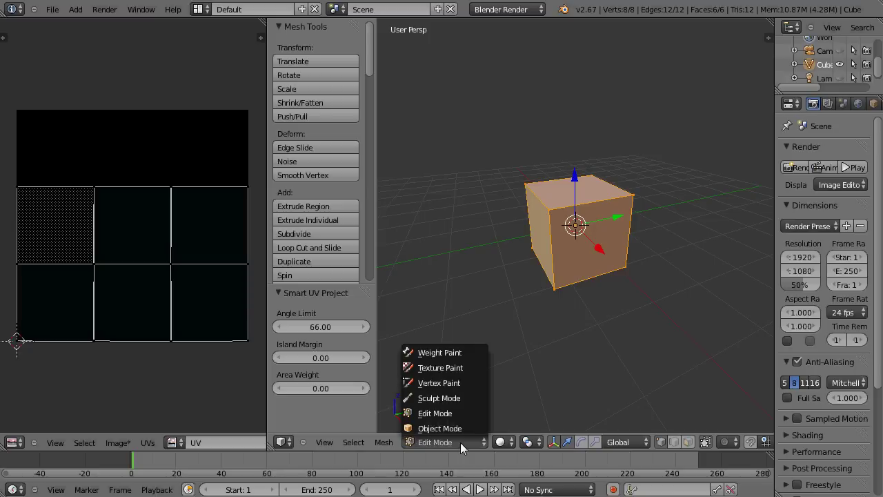
Switch the cube to Texture Paint mode, keeping the TexDraw brush
{"action": "left_click", "coordinate": [455, 368]}
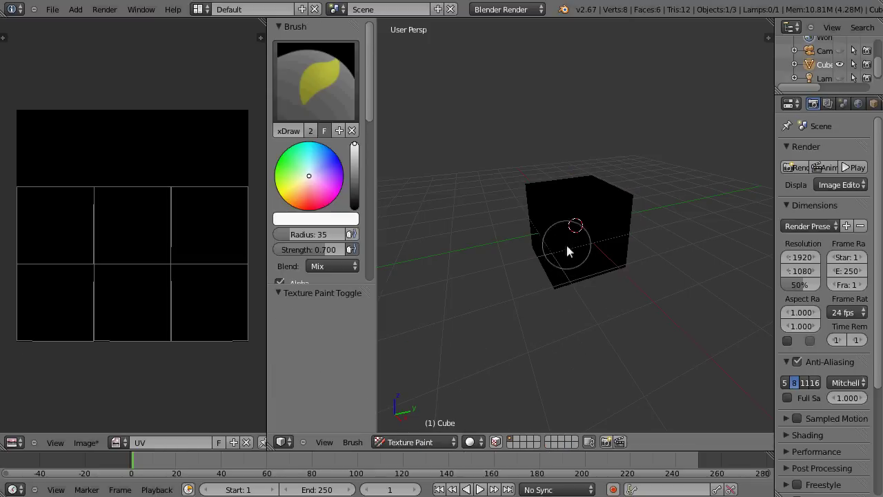
{"action": "scroll", "coordinate": [555, 292], "scroll_direction": "up", "scroll_amount": 1}
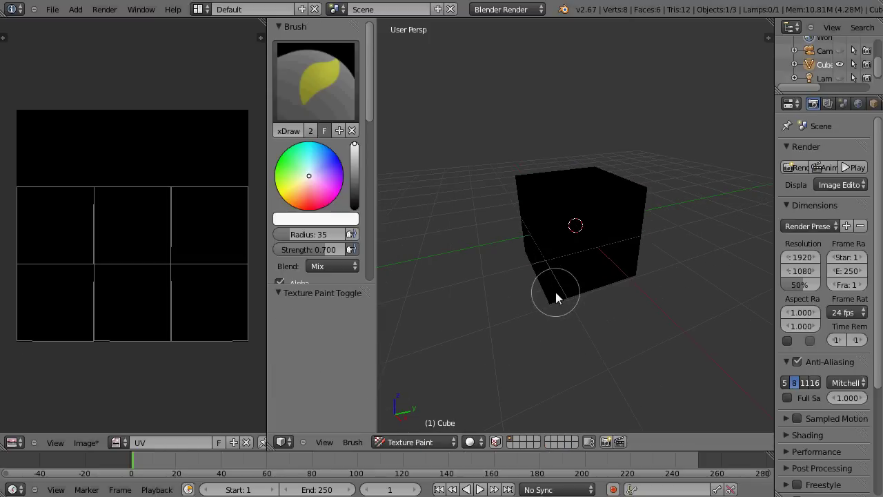
{"action": "scroll", "coordinate": [555, 292], "scroll_direction": "up", "scroll_amount": 2}
{"action": "scroll", "coordinate": [559, 293], "scroll_direction": "up", "scroll_amount": 2}
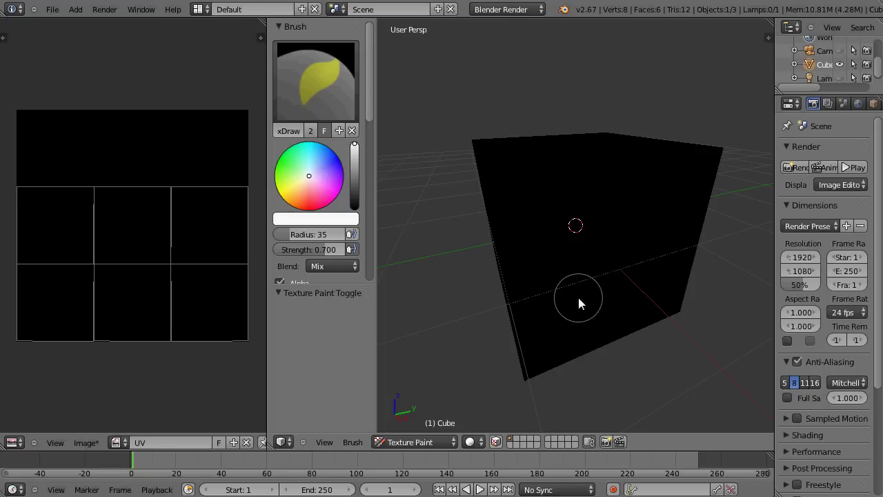
{"action": "left_click", "coordinate": [326, 93]}
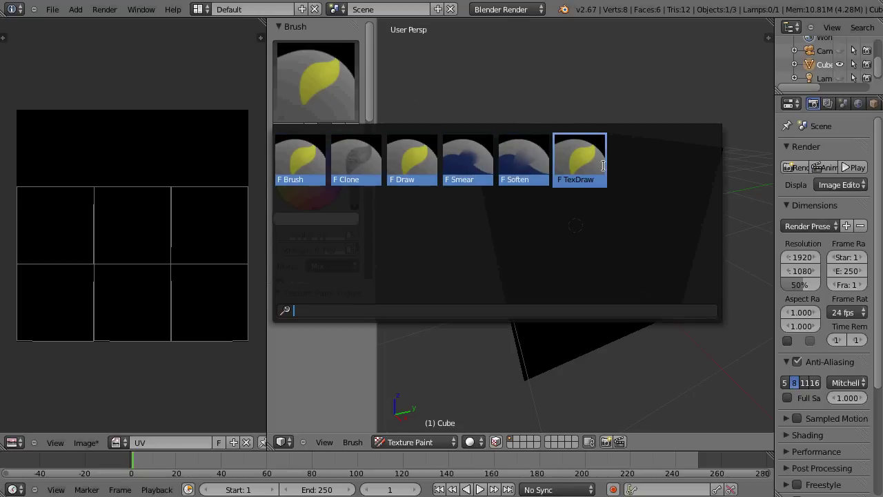
{"action": "left_click", "coordinate": [322, 101]}
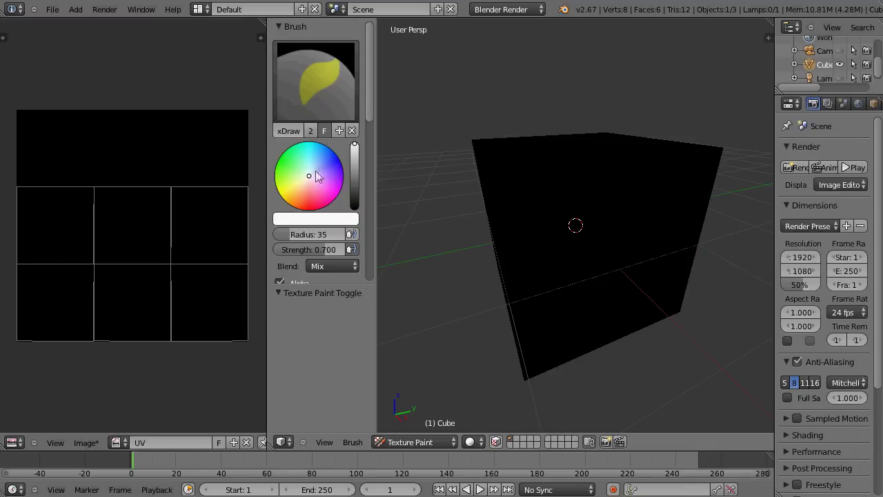
Set the brush to light blue, radius 35, strength 0.700, with Mix blending
{"action": "left_click_drag", "start_coordinate": [312, 179], "coordinate": [330, 164]}
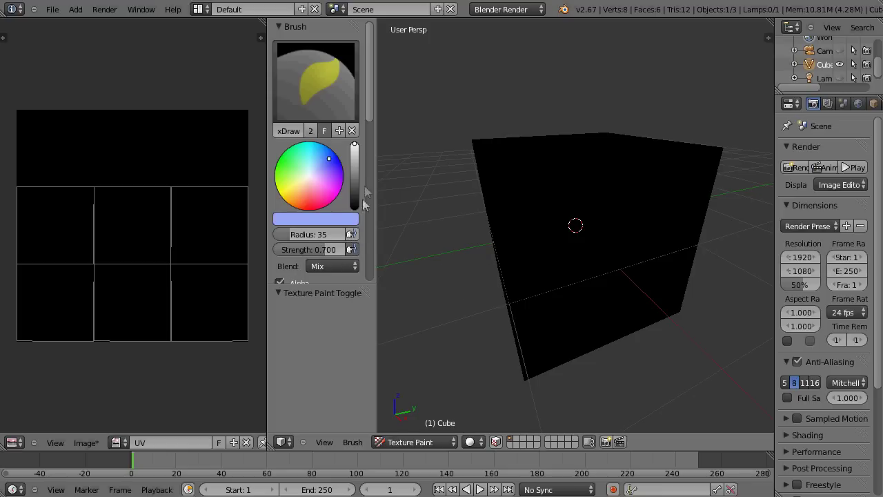
{"action": "mouse_move", "coordinate": [370, 109]}
{"action": "left_mouse_down"}
{"action": "mouse_move", "coordinate": [371, 141]}
{"action": "mouse_move", "coordinate": [359, 142]}
{"action": "left_mouse_up"}
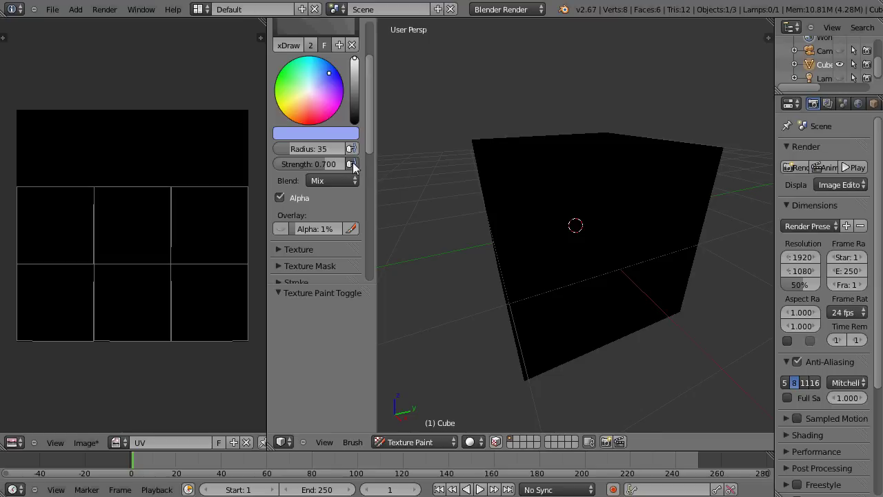
{"action": "left_click", "coordinate": [336, 181]}
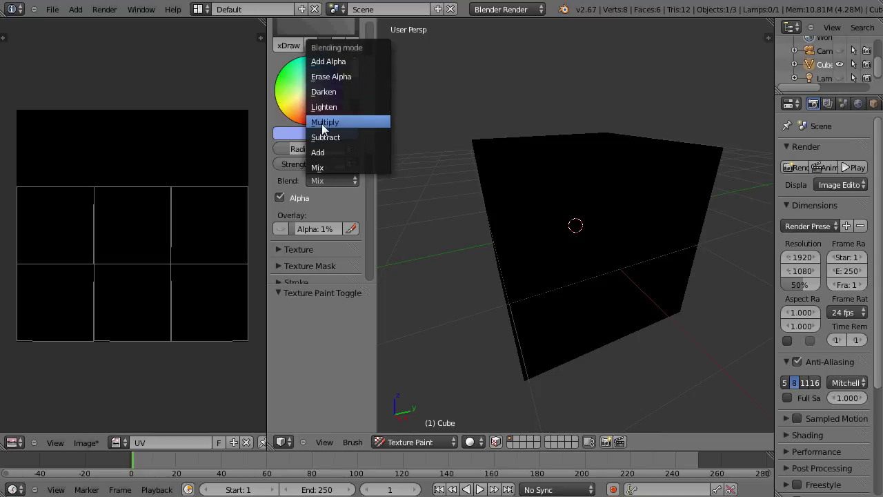
{"action": "left_click", "coordinate": [332, 171]}
{"action": "left_click", "coordinate": [334, 183]}
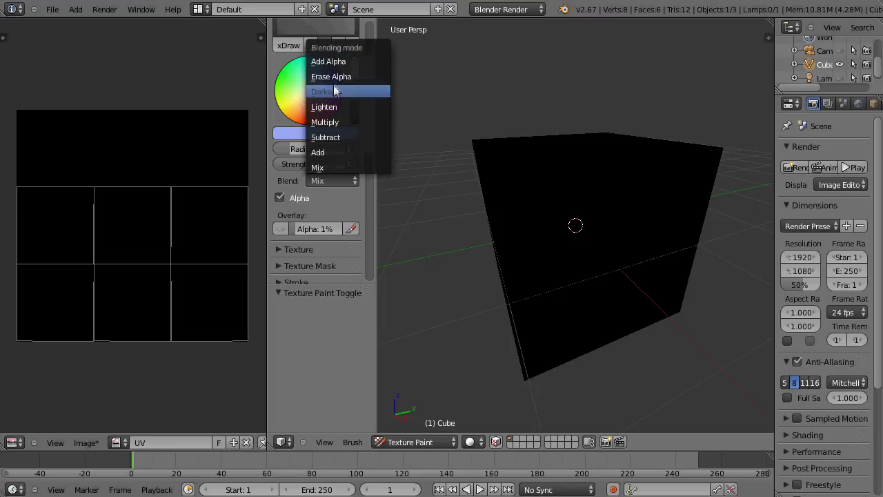
{"action": "left_click", "coordinate": [331, 173]}
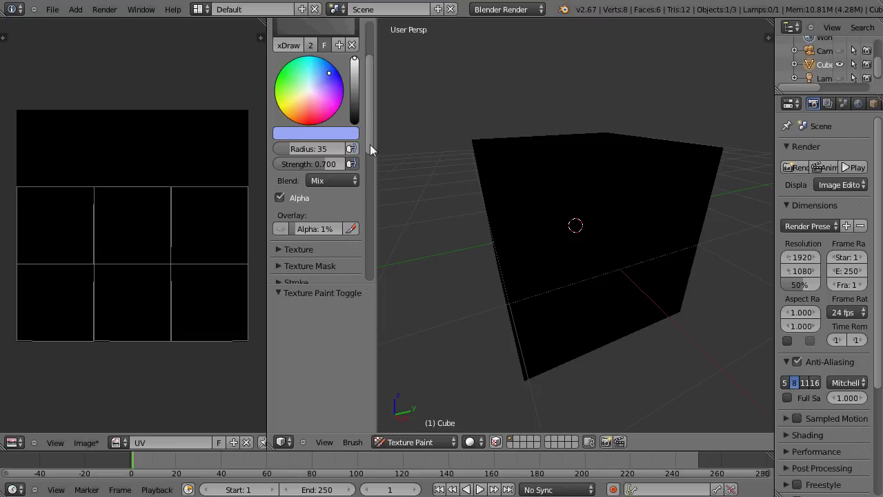
Expand the brush Texture and Stroke panels to review stroke methods
{"action": "scroll", "coordinate": [370, 146], "scroll_direction": "down", "scroll_amount": 3}
{"action": "left_click_drag", "start_coordinate": [372, 162], "coordinate": [371, 186]}
{"action": "left_click", "coordinate": [279, 126]}
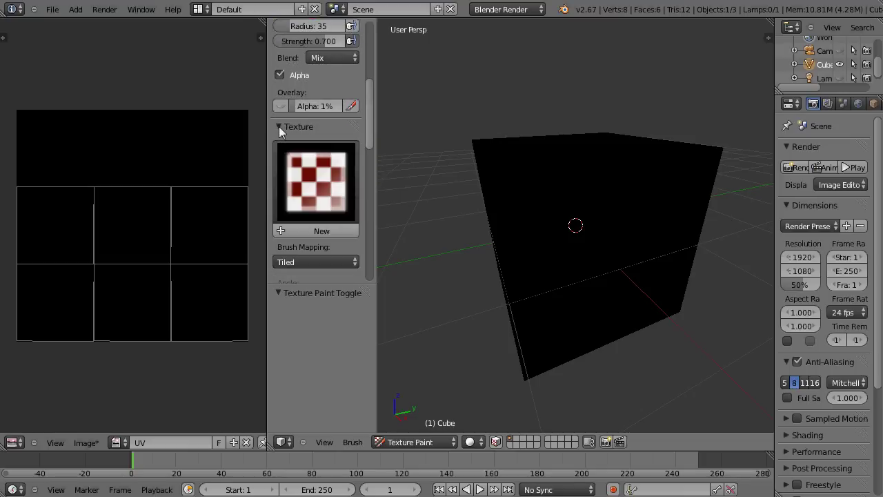
{"action": "left_click", "coordinate": [279, 126]}
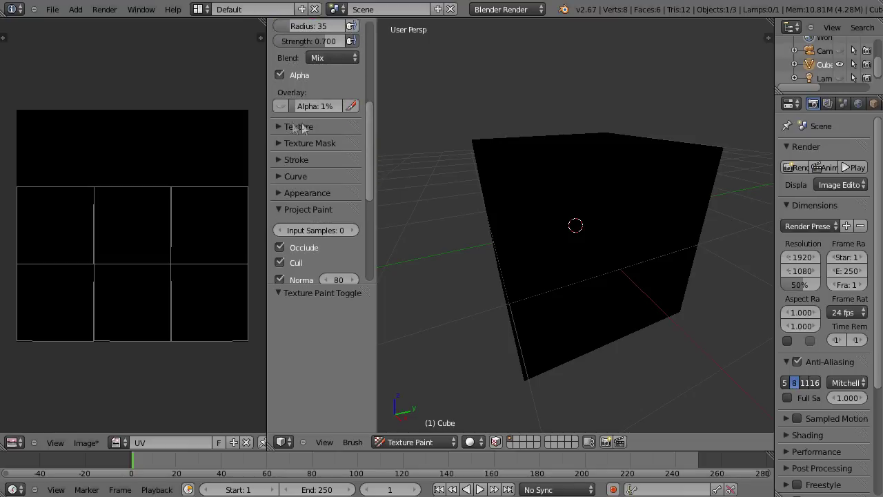
{"action": "left_click", "coordinate": [278, 159]}
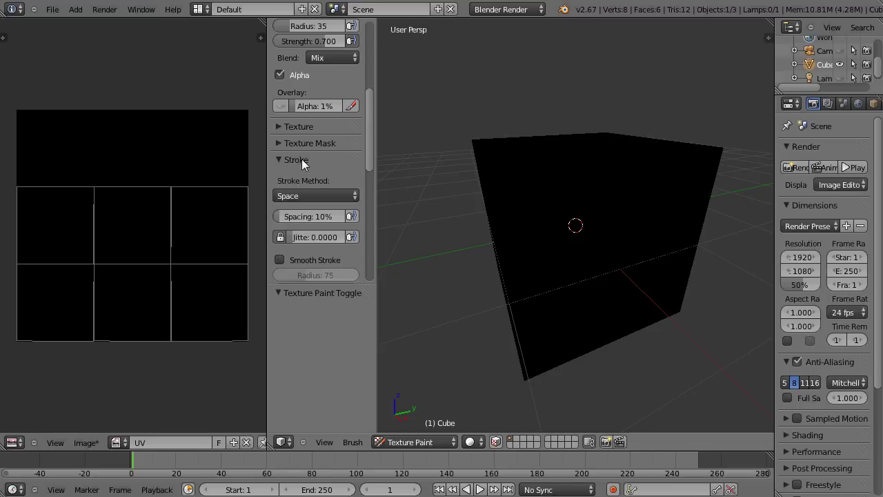
{"action": "left_click", "coordinate": [293, 198]}
Set the brush falloff curve to the rounded dome preset
{"action": "left_click_drag", "start_coordinate": [370, 163], "coordinate": [374, 213]}
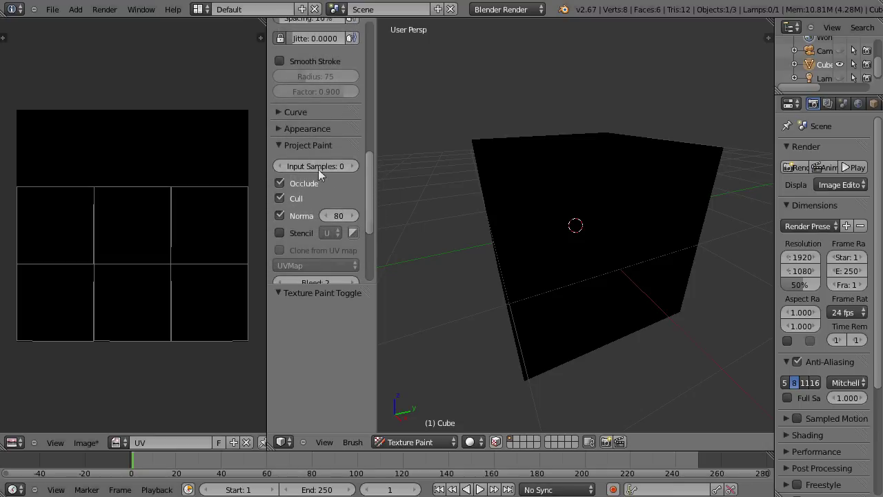
{"action": "left_click", "coordinate": [275, 112]}
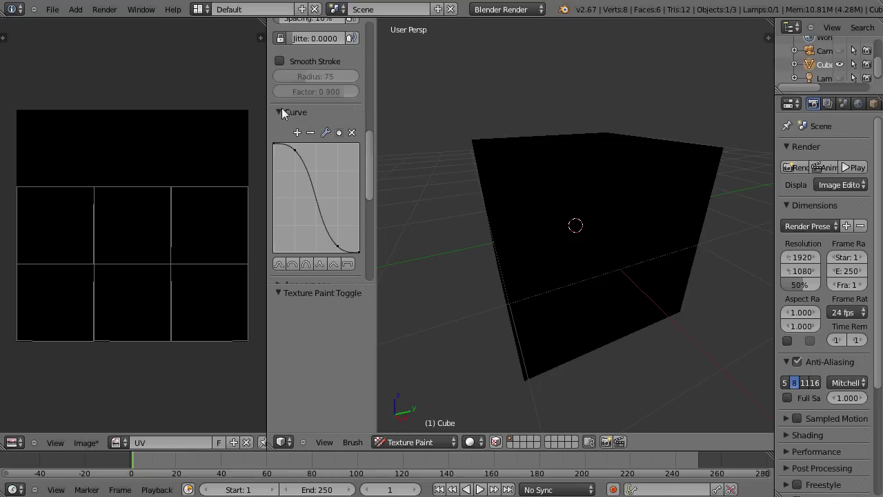
{"action": "left_click", "coordinate": [348, 265]}
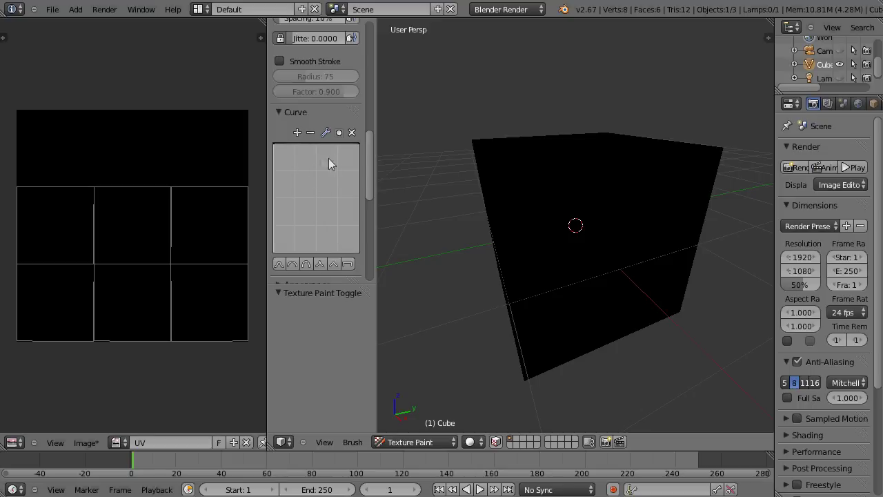
{"action": "left_click", "coordinate": [292, 265]}
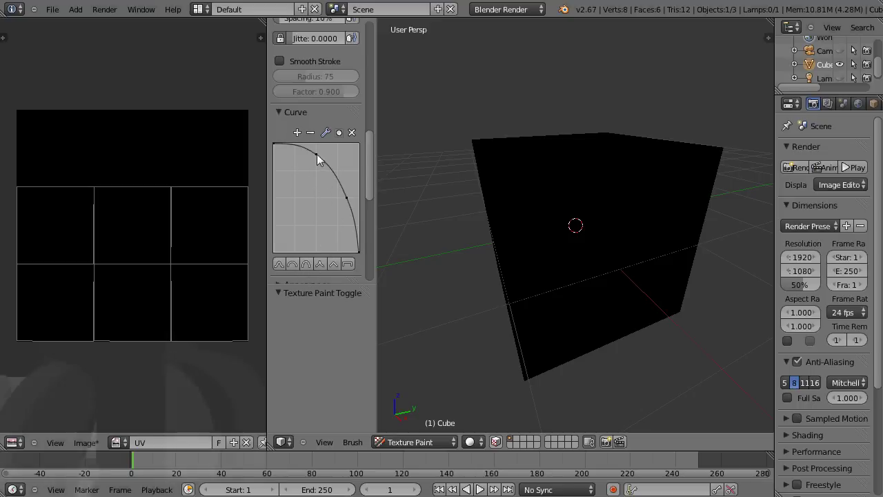
Set the brush outline colour to orange in the Appearance panel
{"action": "mouse_move", "coordinate": [316, 165]}
{"action": "left_mouse_down"}
{"action": "mouse_move", "coordinate": [307, 208]}
{"action": "mouse_move", "coordinate": [327, 226]}
{"action": "mouse_move", "coordinate": [343, 201]}
{"action": "mouse_move", "coordinate": [373, 209]}
{"action": "left_mouse_up"}
{"action": "left_click", "coordinate": [279, 191]}
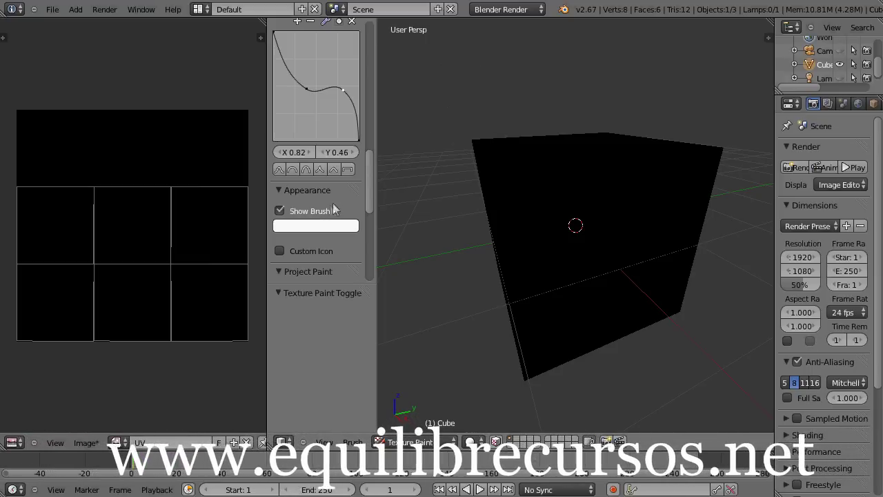
{"action": "left_click", "coordinate": [316, 226]}
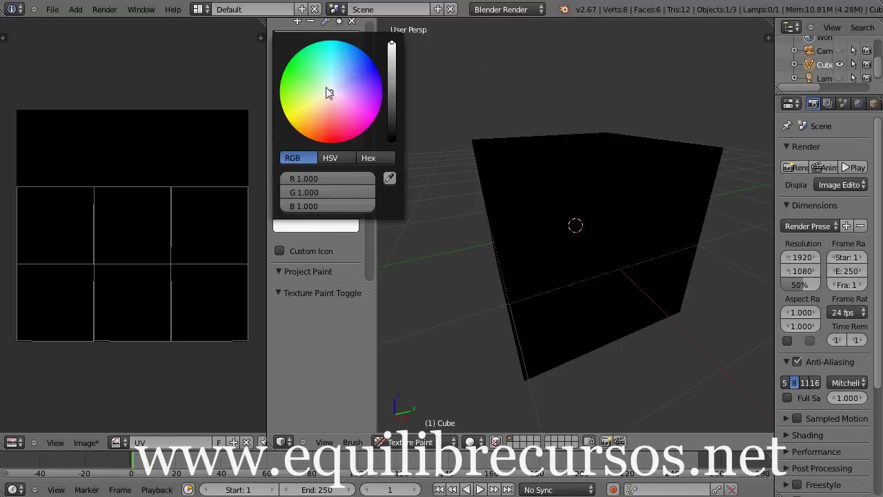
{"action": "left_click_drag", "start_coordinate": [330, 92], "coordinate": [318, 138]}
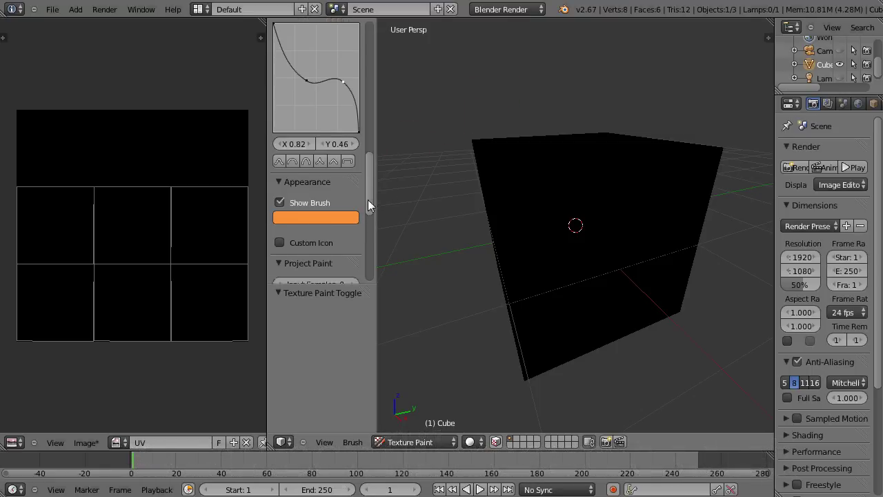
Reset the falloff curve to the smooth S-shaped preset and return to the Brush panel
{"action": "left_click_drag", "start_coordinate": [368, 200], "coordinate": [368, 213]}
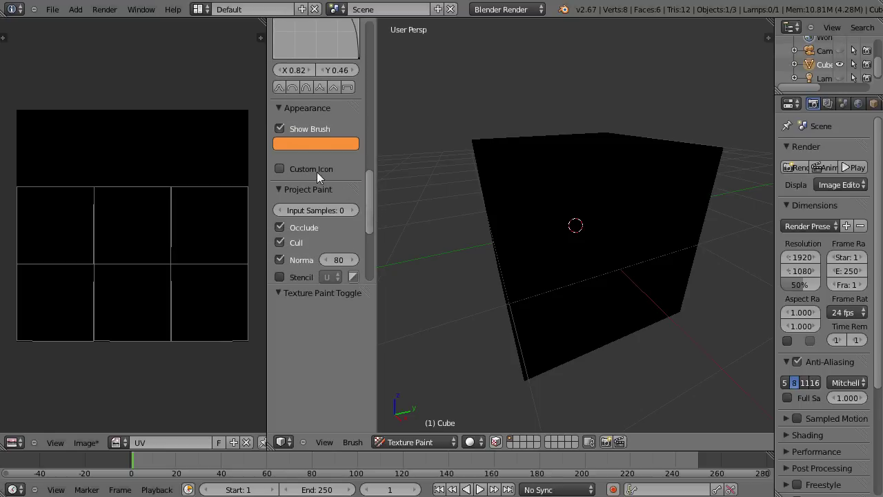
{"action": "left_click", "coordinate": [278, 188]}
{"action": "left_click", "coordinate": [278, 188]}
{"action": "mouse_move", "coordinate": [369, 207]}
{"action": "left_mouse_down"}
{"action": "mouse_move", "coordinate": [375, 250]}
{"action": "mouse_move", "coordinate": [371, 152]}
{"action": "mouse_move", "coordinate": [369, 162]}
{"action": "left_mouse_up"}
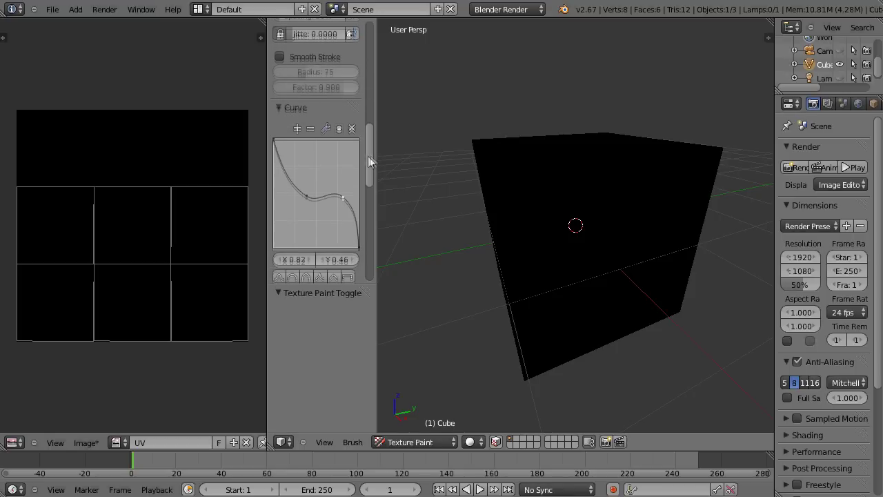
{"action": "left_click_drag", "start_coordinate": [306, 196], "coordinate": [324, 163]}
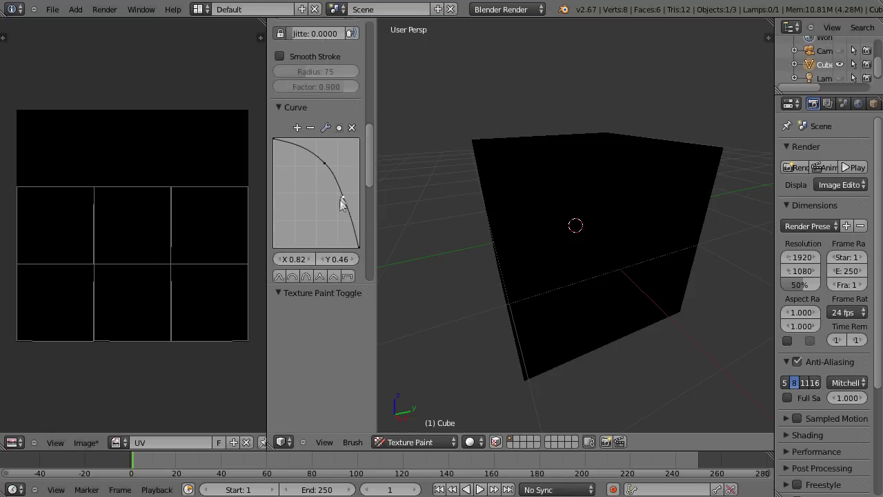
{"action": "left_click", "coordinate": [306, 277]}
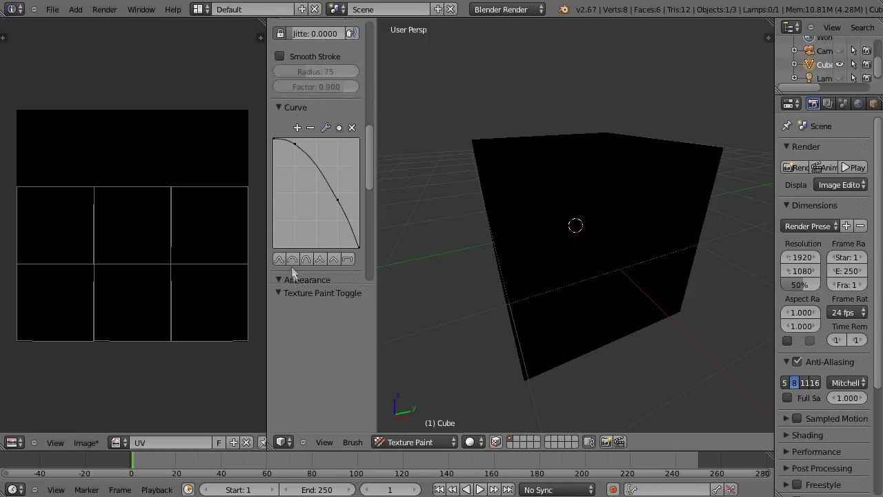
{"action": "left_click", "coordinate": [280, 260]}
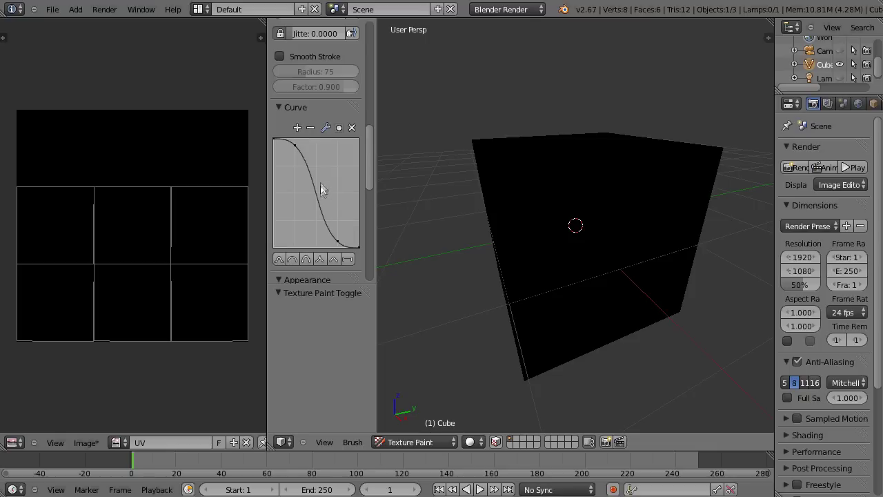
{"action": "left_click_drag", "start_coordinate": [372, 157], "coordinate": [378, 51]}
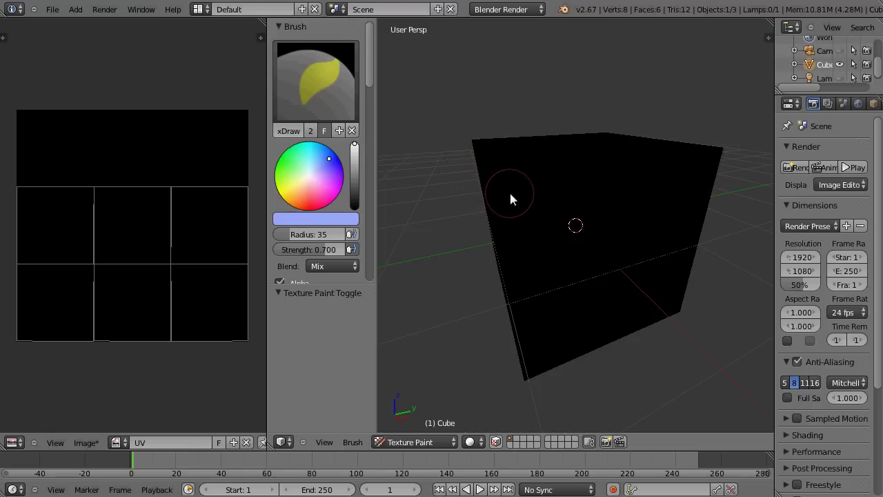
Paint a soft light-blue blob on the cube's front face and widen the image editor
{"action": "left_click_drag", "start_coordinate": [507, 207], "coordinate": [524, 202]}
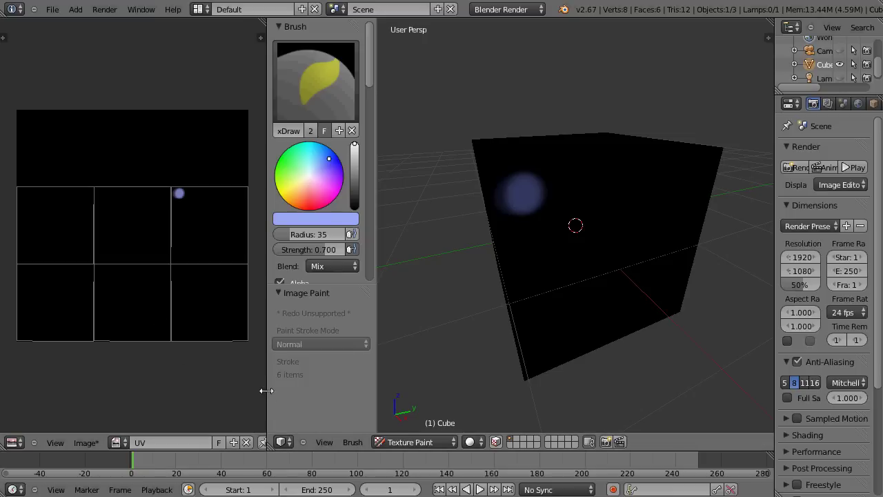
{"action": "left_click_drag", "start_coordinate": [267, 390], "coordinate": [330, 387]}
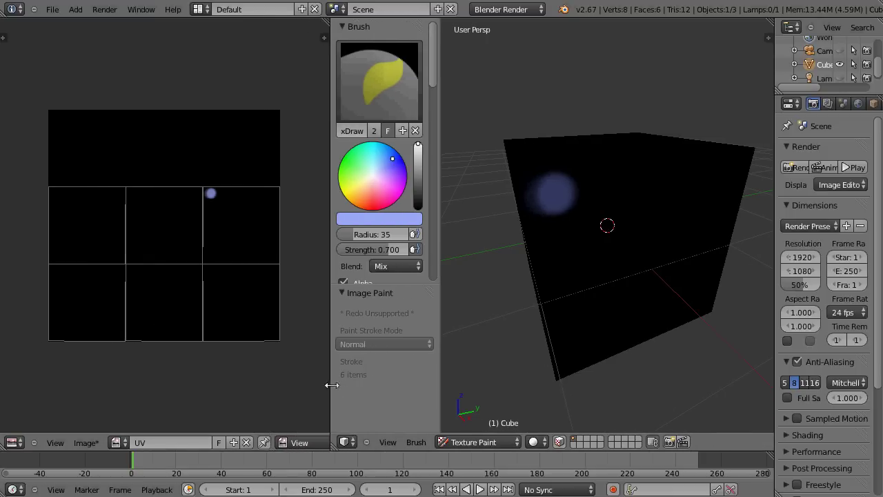
Switch the UV/Image Editor's mode to Paint
{"action": "left_click", "coordinate": [299, 447]}
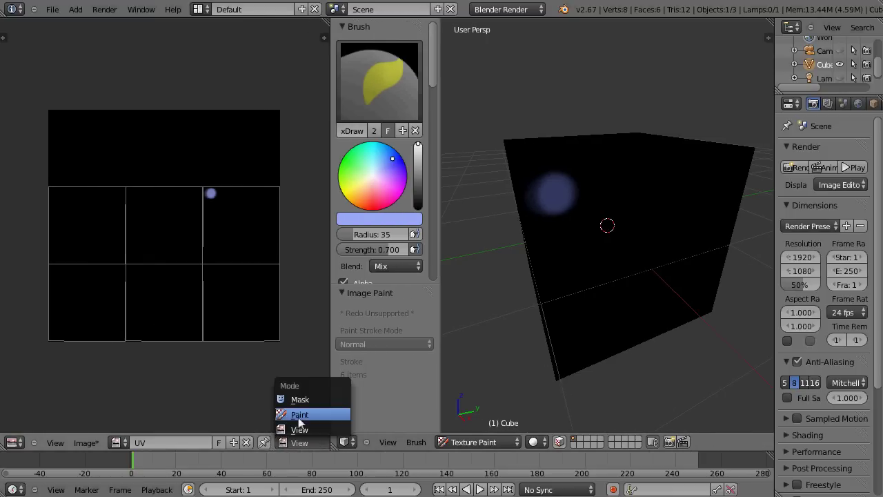
{"action": "left_click", "coordinate": [299, 416]}
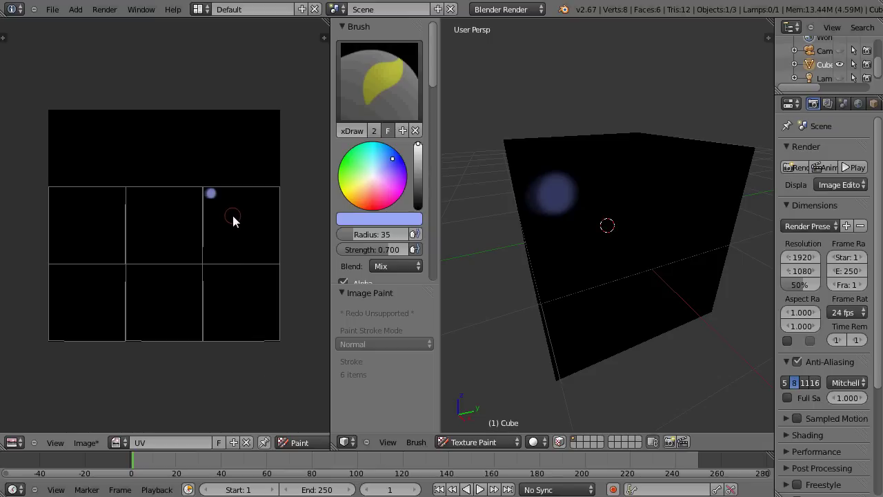
Paint light-blue letters J, O and Z on the UV tiles, then pick salmon brush colour
{"action": "mouse_move", "coordinate": [231, 219]}
{"action": "left_mouse_down"}
{"action": "mouse_move", "coordinate": [213, 235]}
{"action": "mouse_move", "coordinate": [215, 245]}
{"action": "mouse_move", "coordinate": [227, 246]}
{"action": "mouse_move", "coordinate": [234, 231]}
{"action": "mouse_move", "coordinate": [229, 207]}
{"action": "left_mouse_up"}
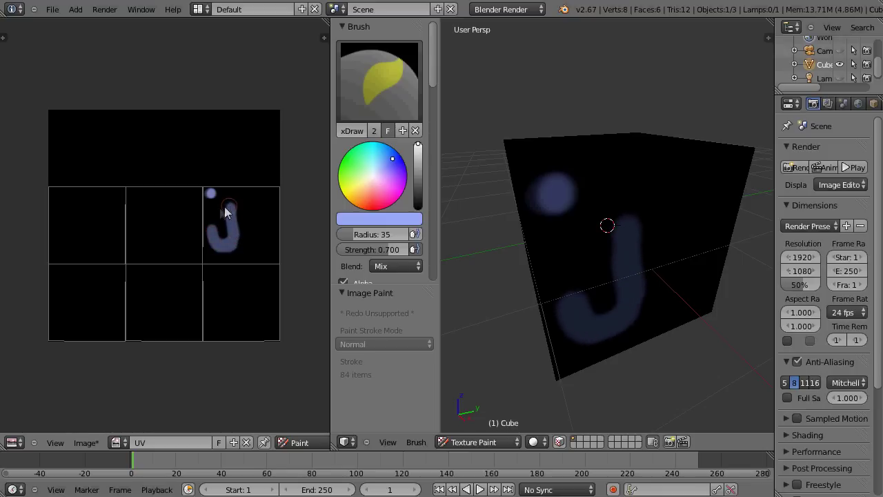
{"action": "mouse_move", "coordinate": [151, 234]}
{"action": "left_mouse_down"}
{"action": "mouse_move", "coordinate": [173, 218]}
{"action": "mouse_move", "coordinate": [151, 200]}
{"action": "mouse_move", "coordinate": [144, 240]}
{"action": "left_mouse_up"}
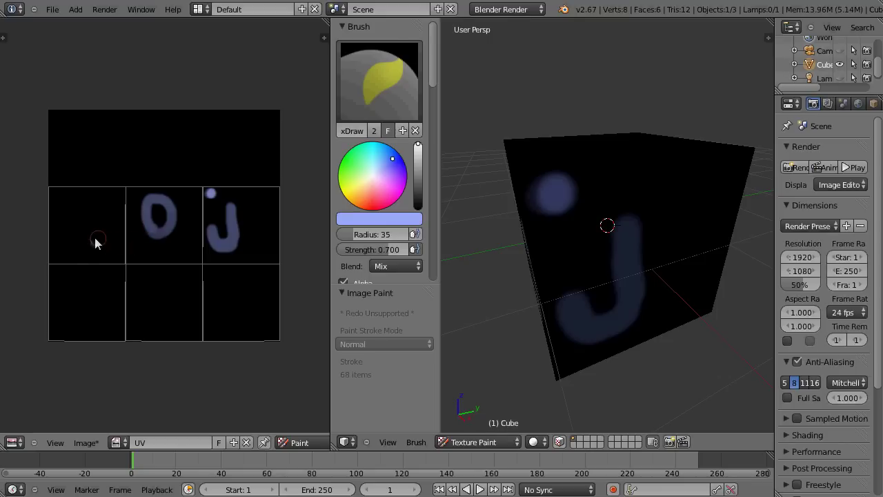
{"action": "left_click_drag", "start_coordinate": [74, 212], "coordinate": [80, 234]}
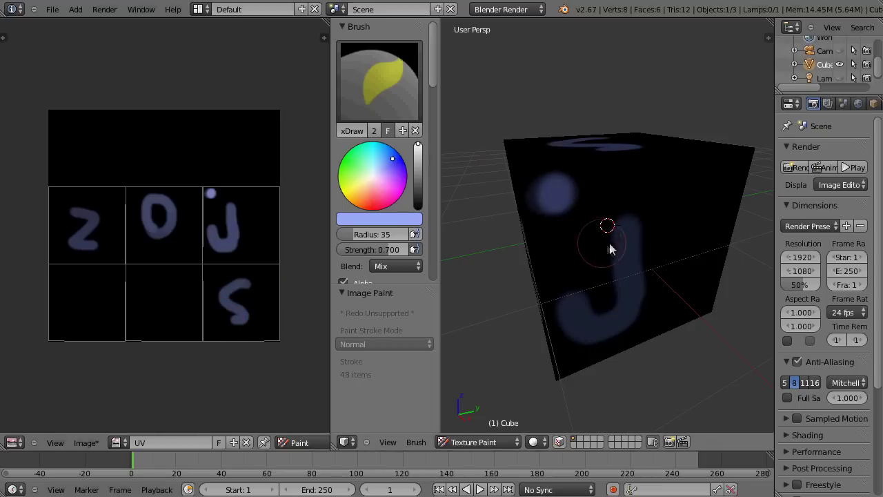
{"action": "mouse_move", "coordinate": [599, 230]}
{"action": "middle_mouse_down"}
{"action": "mouse_move", "coordinate": [583, 282]}
{"action": "mouse_move", "coordinate": [599, 229]}
{"action": "middle_mouse_up"}
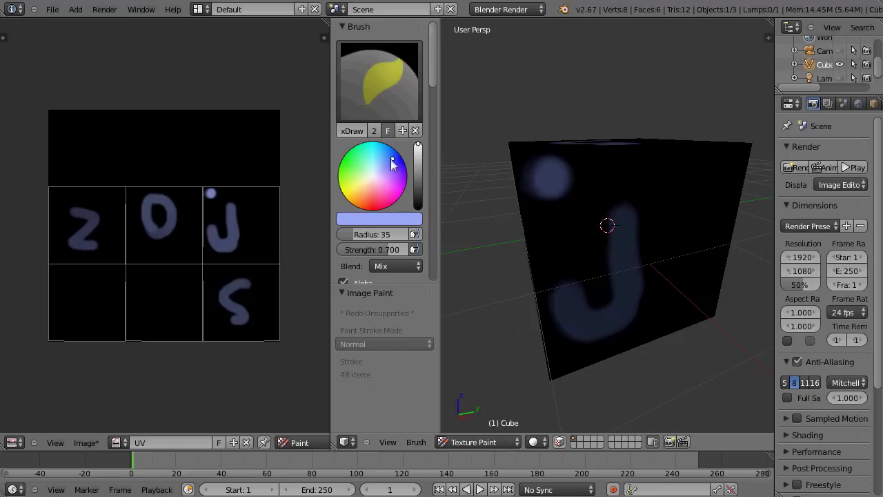
{"action": "left_click_drag", "start_coordinate": [393, 162], "coordinate": [370, 206]}
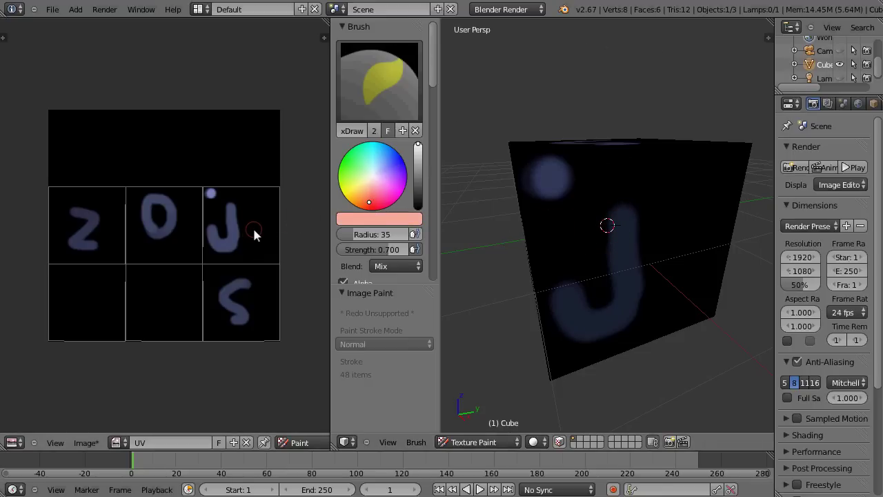
Set brush radius to 122 and paint a soft reddish blob beside the J
{"action": "key", "text": "f"}
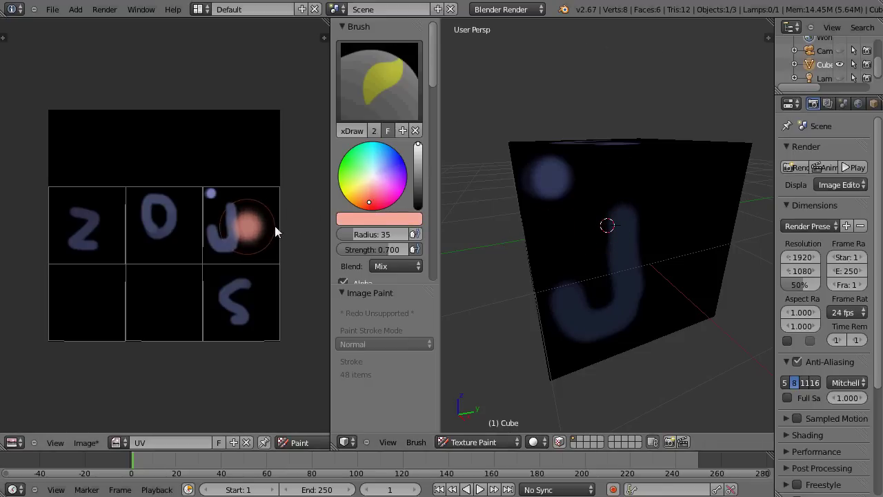
{"action": "left_click", "coordinate": [274, 221]}
{"action": "left_click_drag", "start_coordinate": [264, 195], "coordinate": [263, 204]}
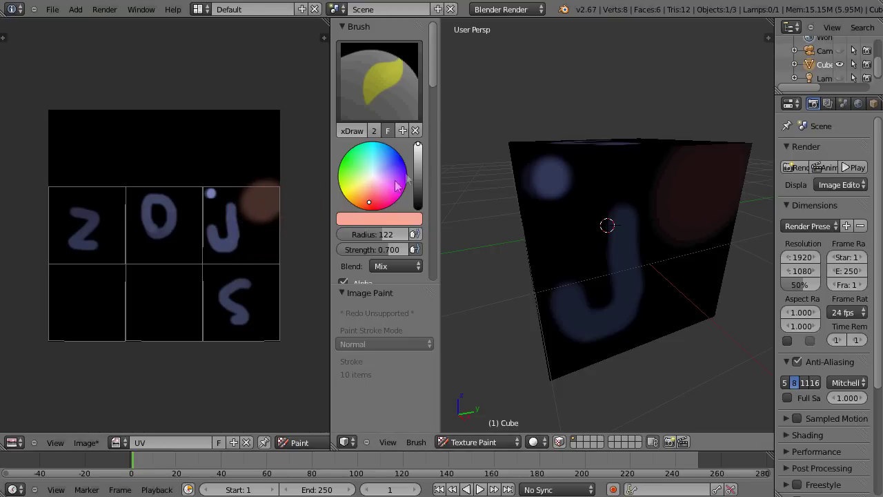
{"action": "scroll", "coordinate": [434, 103], "scroll_direction": "down", "scroll_amount": 3}
{"action": "scroll", "coordinate": [434, 103], "scroll_direction": "down", "scroll_amount": 2}
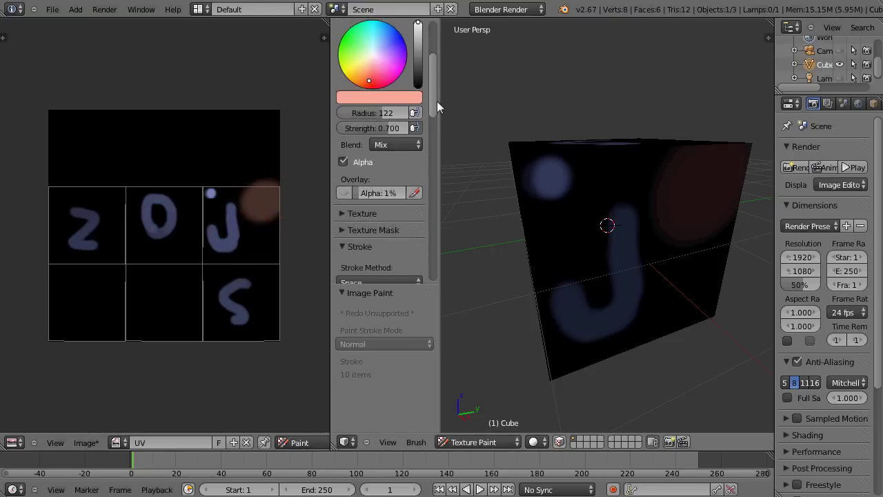
Add two pink dabs to the blob using Add blending
{"action": "left_click", "coordinate": [389, 142]}
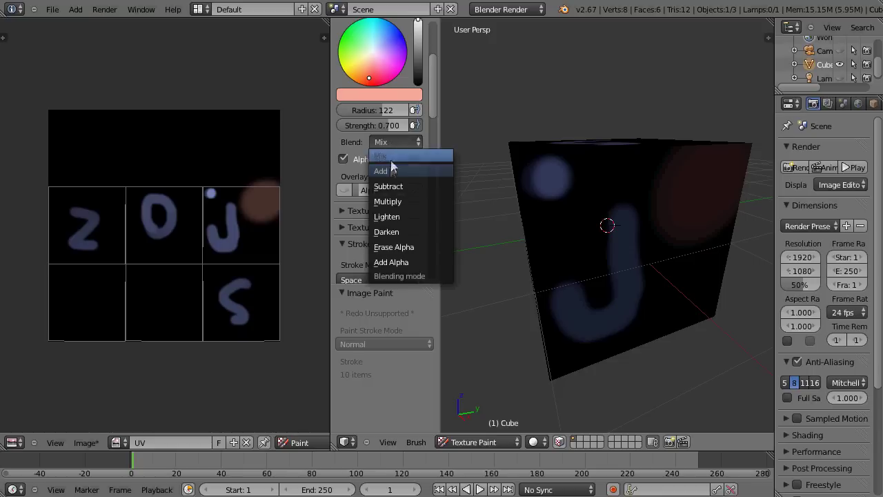
{"action": "left_click", "coordinate": [384, 170]}
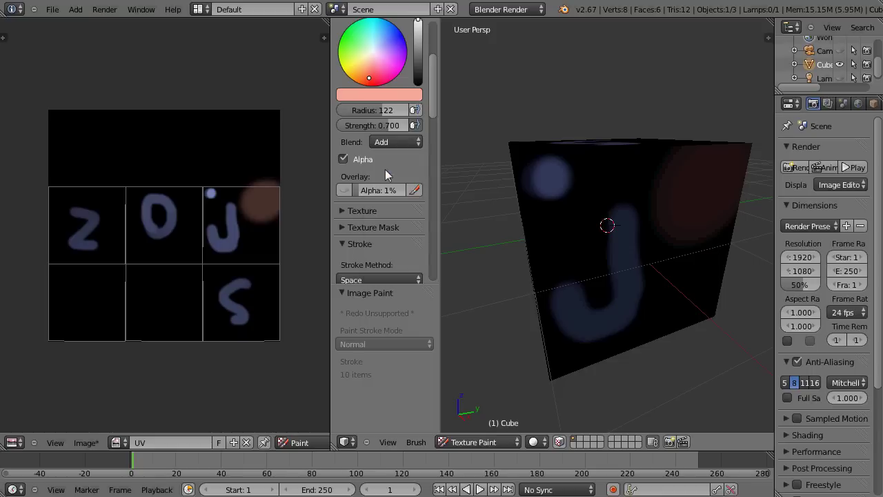
{"action": "left_click", "coordinate": [260, 208]}
{"action": "left_click", "coordinate": [259, 199]}
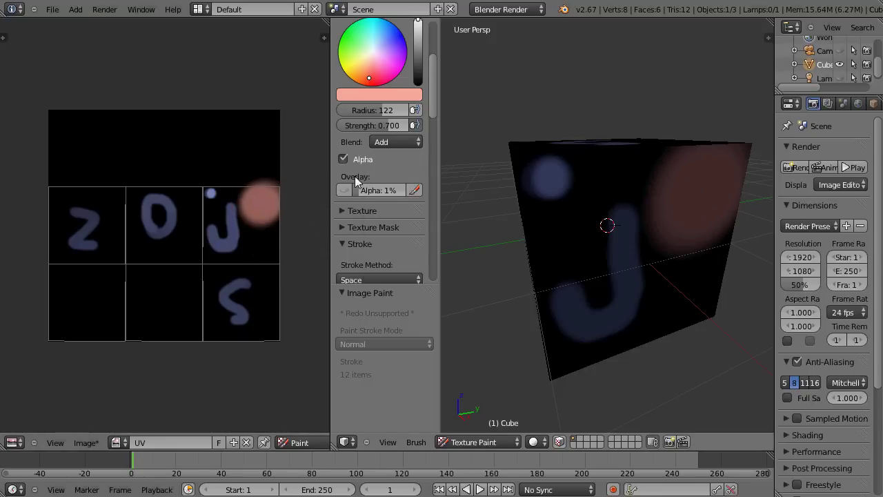
Tone the blob down with two Subtract dabs, then set blending back to Mix
{"action": "left_click", "coordinate": [410, 142]}
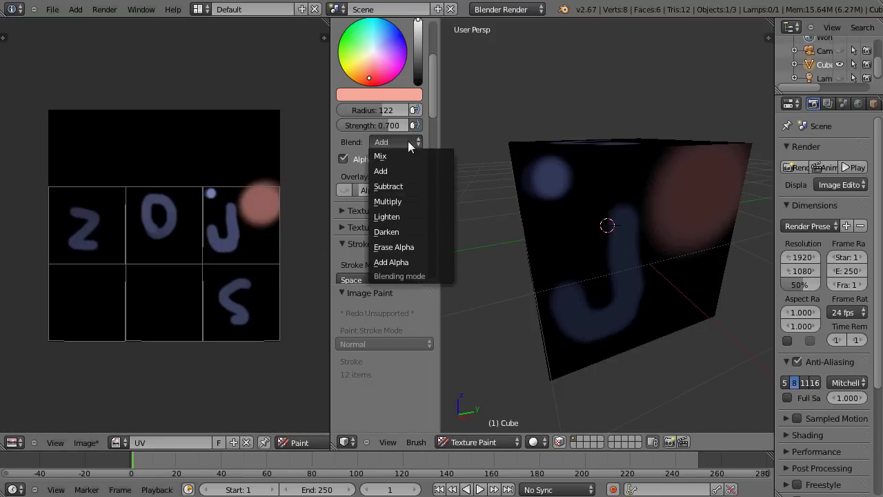
{"action": "left_click", "coordinate": [400, 187]}
{"action": "left_click", "coordinate": [256, 206]}
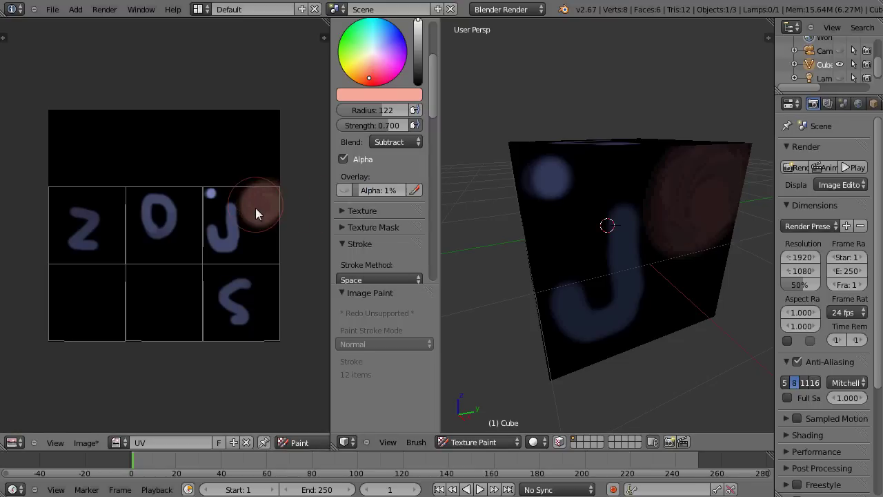
{"action": "left_click", "coordinate": [256, 208]}
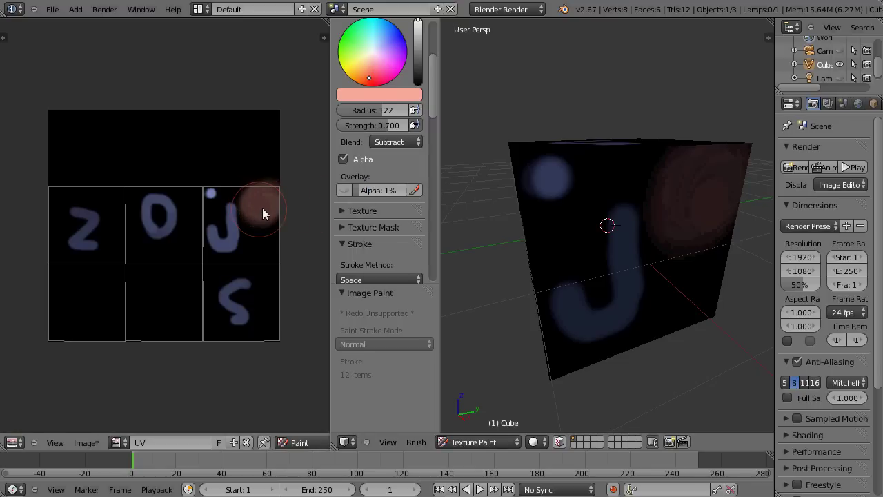
{"action": "left_click", "coordinate": [407, 145]}
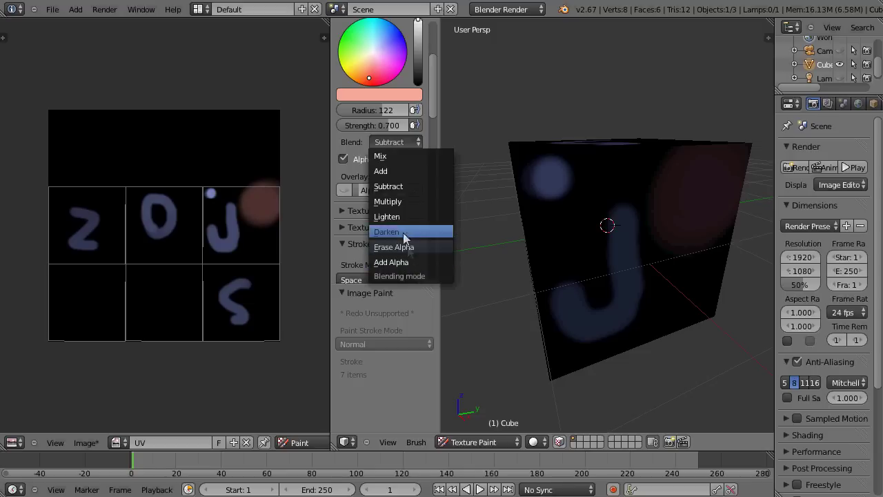
{"action": "left_click", "coordinate": [384, 155]}
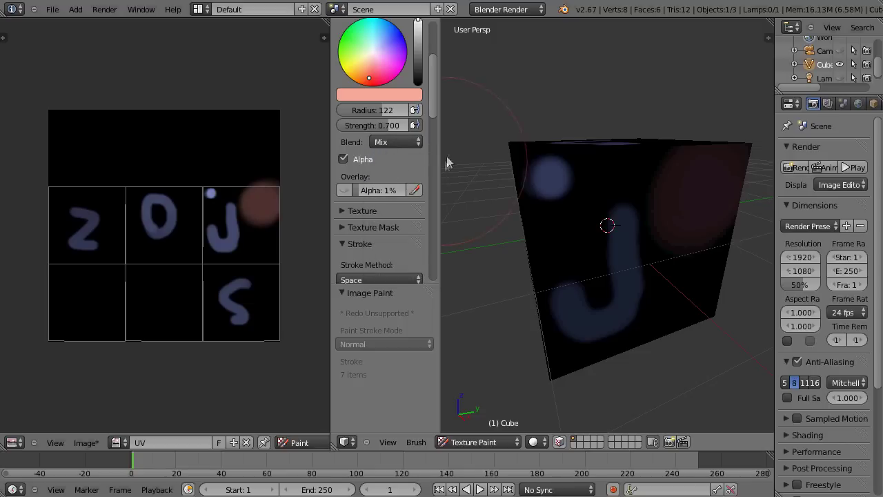
{"action": "left_click_drag", "start_coordinate": [434, 87], "coordinate": [433, 54]}
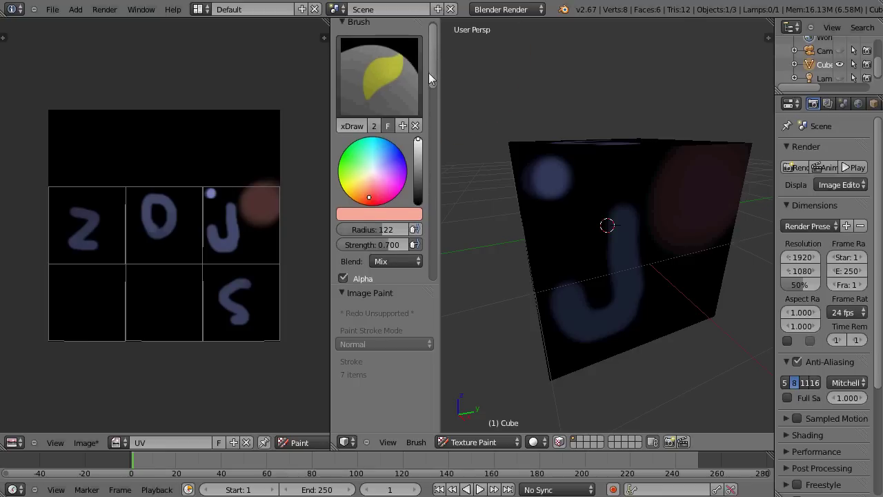
Shrink the brush radius to 51 and switch to the Smear brush
{"action": "key", "text": "f"}
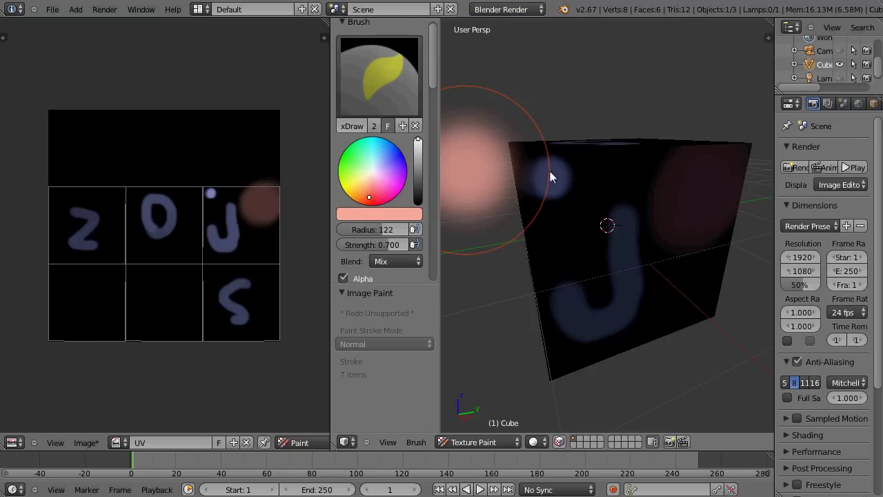
{"action": "left_click", "coordinate": [500, 169]}
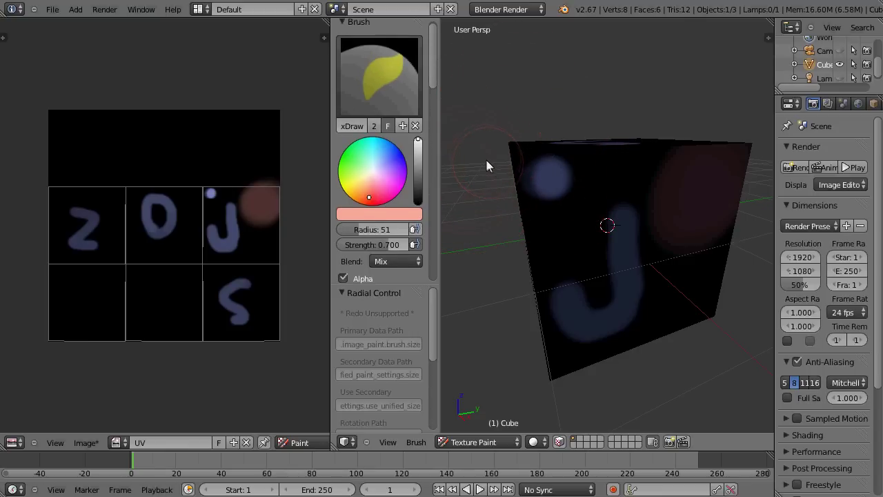
{"action": "left_click", "coordinate": [380, 76]}
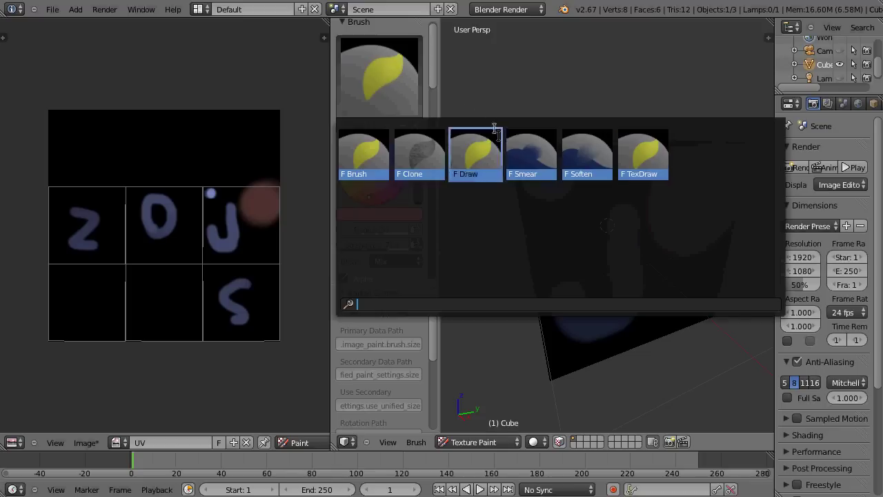
{"action": "left_click", "coordinate": [535, 153]}
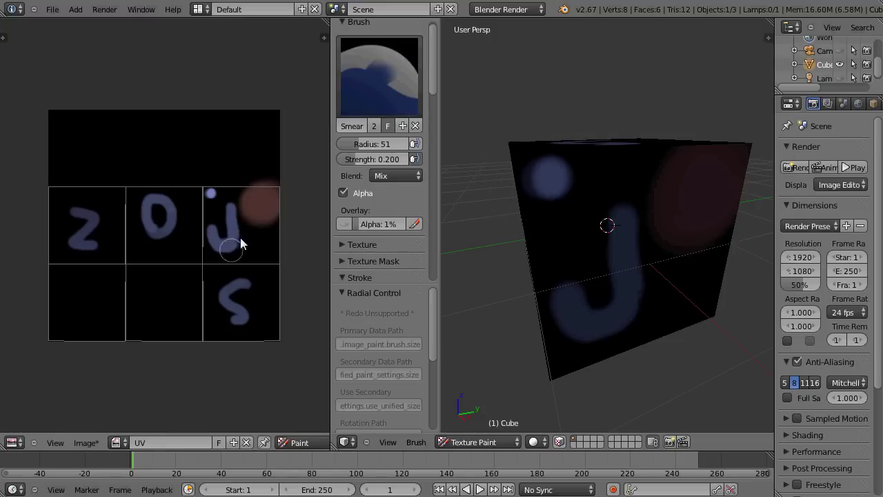
Smear the J up and down into a blurred streak on the cube face
{"action": "left_click_drag", "start_coordinate": [241, 244], "coordinate": [275, 193]}
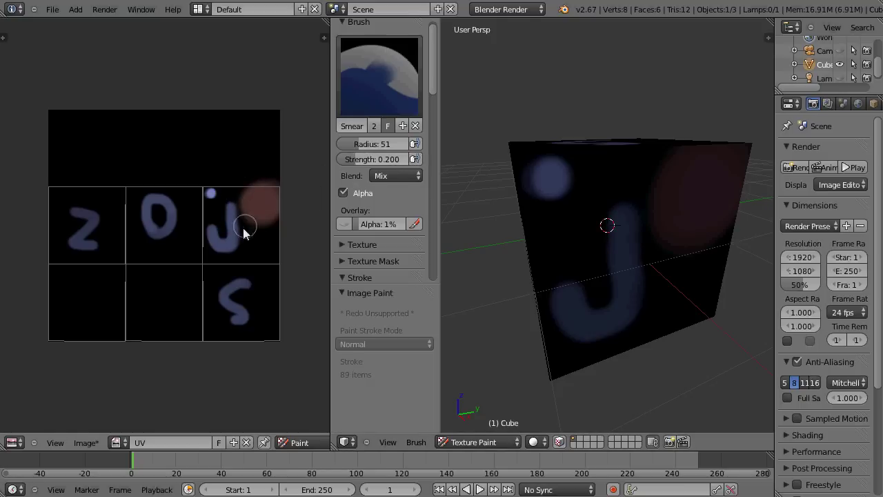
{"action": "mouse_move", "coordinate": [233, 208]}
{"action": "left_mouse_down"}
{"action": "mouse_move", "coordinate": [233, 240]}
{"action": "mouse_move", "coordinate": [209, 246]}
{"action": "mouse_move", "coordinate": [225, 258]}
{"action": "mouse_move", "coordinate": [237, 253]}
{"action": "mouse_move", "coordinate": [242, 228]}
{"action": "mouse_move", "coordinate": [214, 236]}
{"action": "mouse_move", "coordinate": [242, 246]}
{"action": "mouse_move", "coordinate": [223, 251]}
{"action": "mouse_move", "coordinate": [238, 249]}
{"action": "mouse_move", "coordinate": [236, 203]}
{"action": "mouse_move", "coordinate": [222, 240]}
{"action": "mouse_move", "coordinate": [241, 205]}
{"action": "mouse_move", "coordinate": [246, 232]}
{"action": "left_mouse_up"}
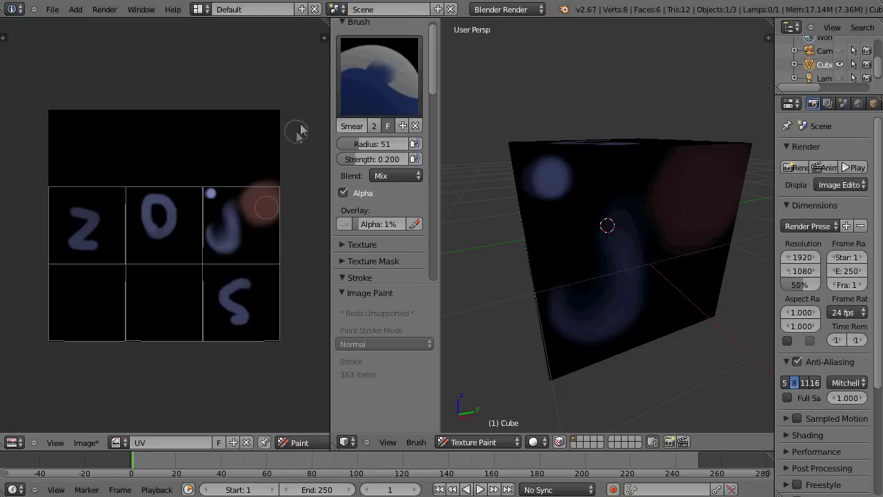
{"action": "left_click", "coordinate": [379, 76]}
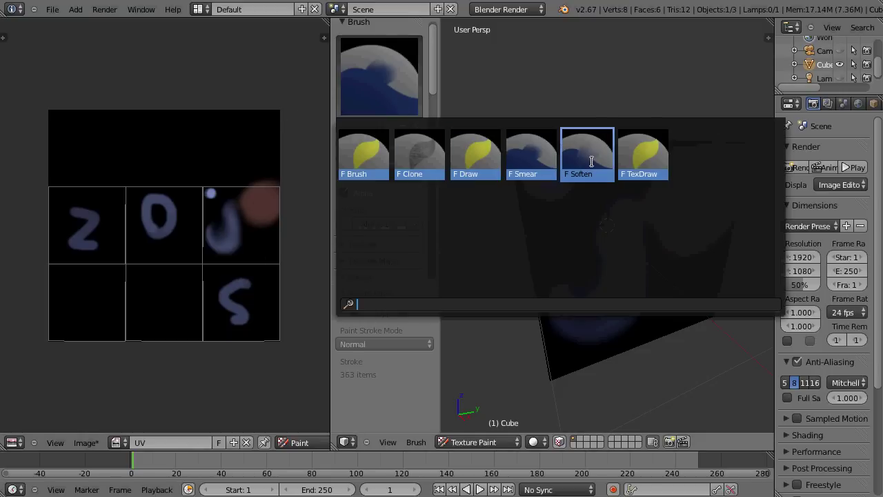
With the Soften brush at strength about 0.78, work over the blue spot and the O
{"action": "left_click", "coordinate": [591, 160]}
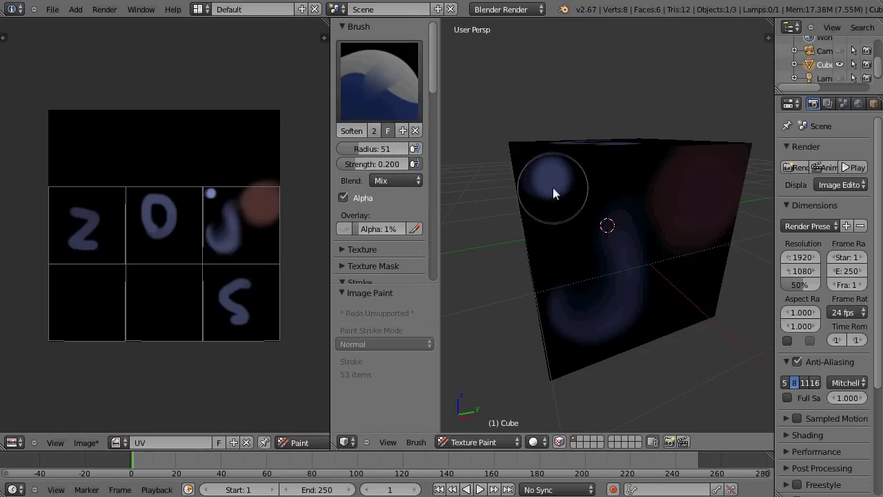
{"action": "mouse_move", "coordinate": [553, 188]}
{"action": "left_mouse_down"}
{"action": "mouse_move", "coordinate": [558, 169]}
{"action": "mouse_move", "coordinate": [542, 182]}
{"action": "mouse_move", "coordinate": [552, 198]}
{"action": "mouse_move", "coordinate": [557, 173]}
{"action": "mouse_move", "coordinate": [544, 189]}
{"action": "mouse_move", "coordinate": [562, 182]}
{"action": "mouse_move", "coordinate": [557, 195]}
{"action": "mouse_move", "coordinate": [545, 182]}
{"action": "mouse_move", "coordinate": [544, 194]}
{"action": "mouse_move", "coordinate": [559, 204]}
{"action": "left_mouse_up"}
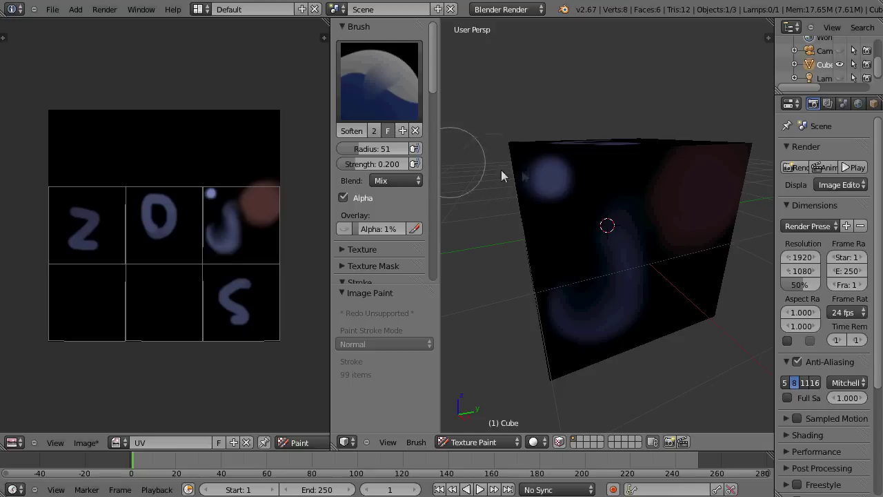
{"action": "left_click_drag", "start_coordinate": [540, 188], "coordinate": [572, 176]}
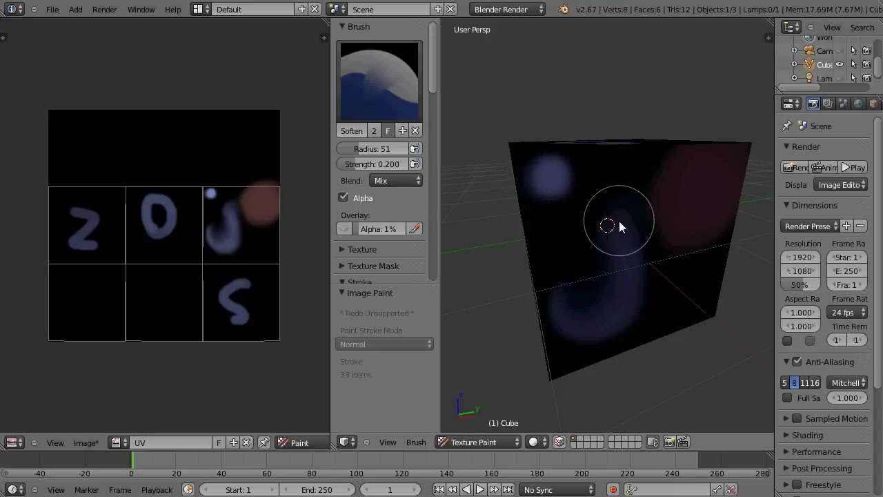
{"action": "mouse_move", "coordinate": [619, 221]}
{"action": "middle_mouse_down"}
{"action": "mouse_move", "coordinate": [562, 317]}
{"action": "mouse_move", "coordinate": [736, 156]}
{"action": "middle_mouse_up"}
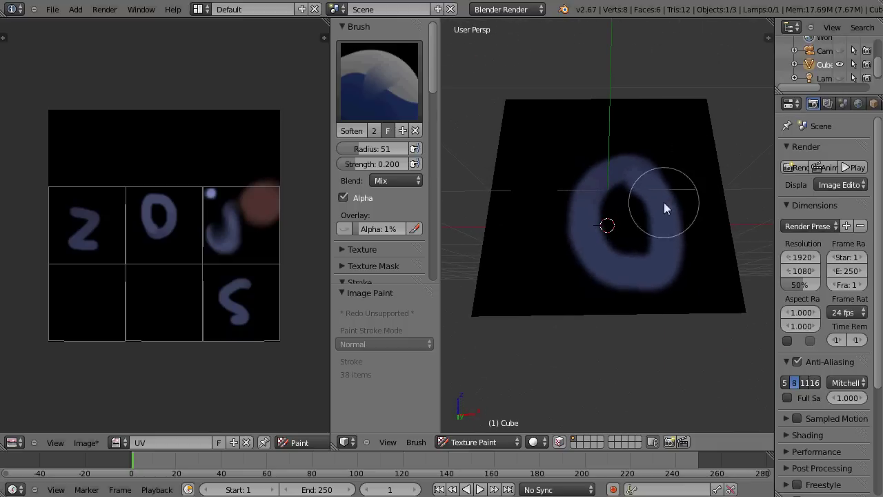
{"action": "mouse_move", "coordinate": [663, 202]}
{"action": "left_mouse_down"}
{"action": "mouse_move", "coordinate": [678, 198]}
{"action": "mouse_move", "coordinate": [668, 200]}
{"action": "mouse_move", "coordinate": [655, 180]}
{"action": "mouse_move", "coordinate": [604, 171]}
{"action": "left_mouse_up"}
{"action": "left_click_drag", "start_coordinate": [354, 165], "coordinate": [395, 166]}
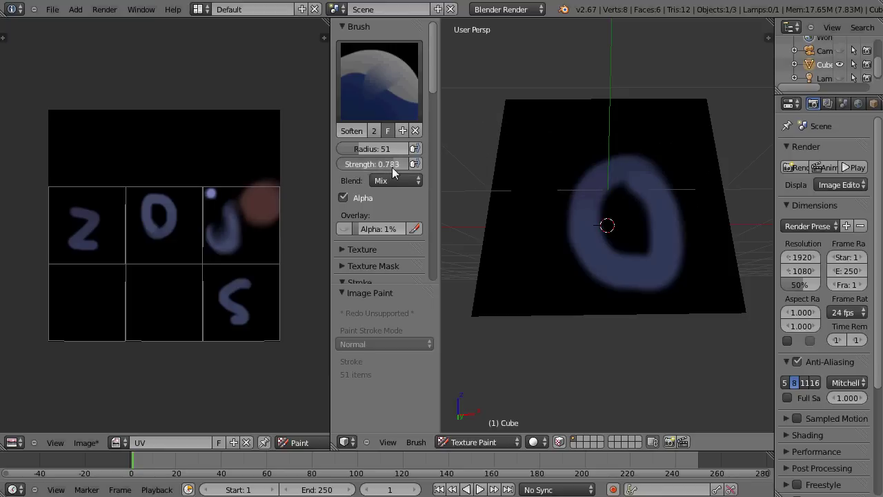
{"action": "mouse_move", "coordinate": [573, 181]}
{"action": "left_mouse_down"}
{"action": "mouse_move", "coordinate": [595, 197]}
{"action": "mouse_move", "coordinate": [579, 224]}
{"action": "mouse_move", "coordinate": [591, 256]}
{"action": "mouse_move", "coordinate": [654, 265]}
{"action": "left_mouse_up"}
{"action": "mouse_move", "coordinate": [655, 222]}
{"action": "left_mouse_down"}
{"action": "mouse_move", "coordinate": [652, 198]}
{"action": "mouse_move", "coordinate": [632, 178]}
{"action": "mouse_move", "coordinate": [585, 200]}
{"action": "mouse_move", "coordinate": [591, 247]}
{"action": "mouse_move", "coordinate": [652, 264]}
{"action": "mouse_move", "coordinate": [661, 230]}
{"action": "mouse_move", "coordinate": [630, 207]}
{"action": "mouse_move", "coordinate": [591, 236]}
{"action": "mouse_move", "coordinate": [575, 232]}
{"action": "mouse_move", "coordinate": [571, 198]}
{"action": "mouse_move", "coordinate": [630, 167]}
{"action": "mouse_move", "coordinate": [656, 187]}
{"action": "mouse_move", "coordinate": [667, 236]}
{"action": "left_mouse_up"}
Return to the Soften brush and blur the O's lower and right strokes
{"action": "left_click", "coordinate": [378, 80]}
{"action": "left_click", "coordinate": [529, 161]}
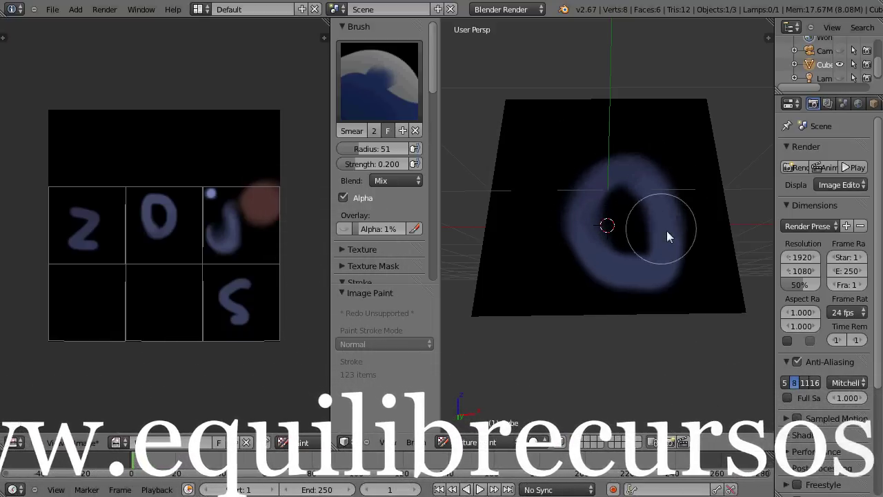
{"action": "left_click", "coordinate": [378, 80]}
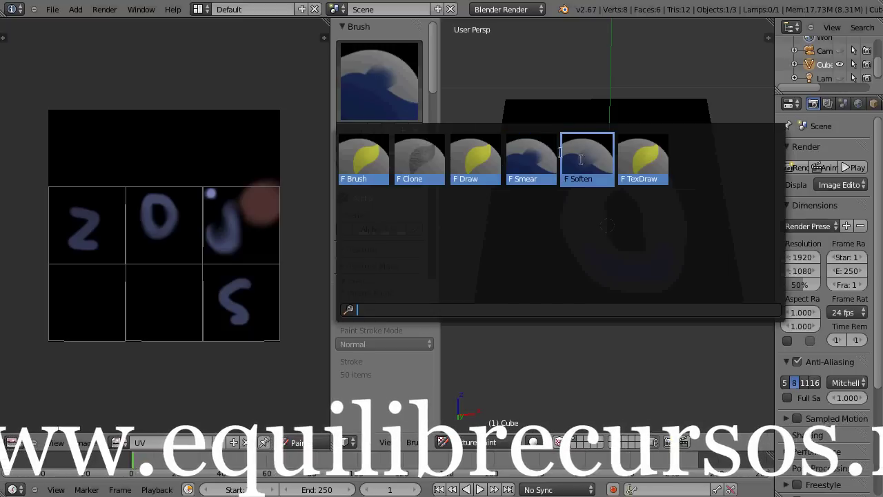
{"action": "left_click", "coordinate": [583, 159]}
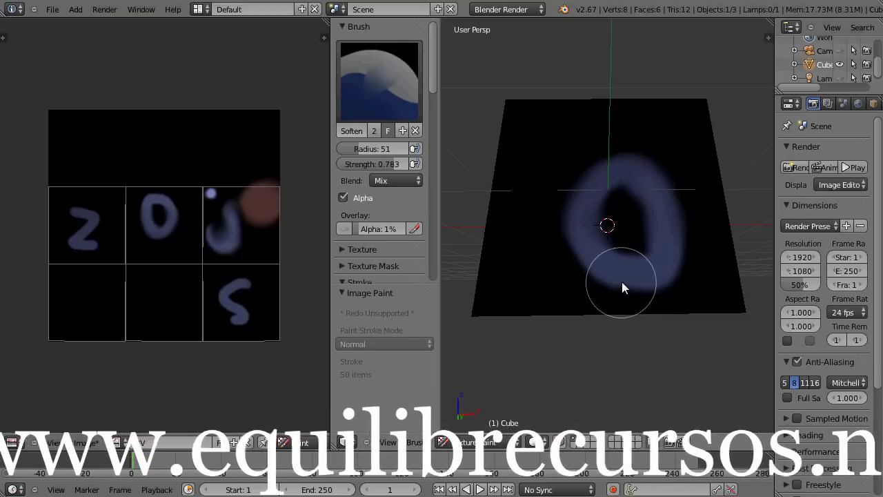
{"action": "mouse_move", "coordinate": [621, 281]}
{"action": "left_mouse_down"}
{"action": "mouse_move", "coordinate": [646, 261]}
{"action": "mouse_move", "coordinate": [655, 224]}
{"action": "mouse_move", "coordinate": [646, 198]}
{"action": "left_mouse_up"}
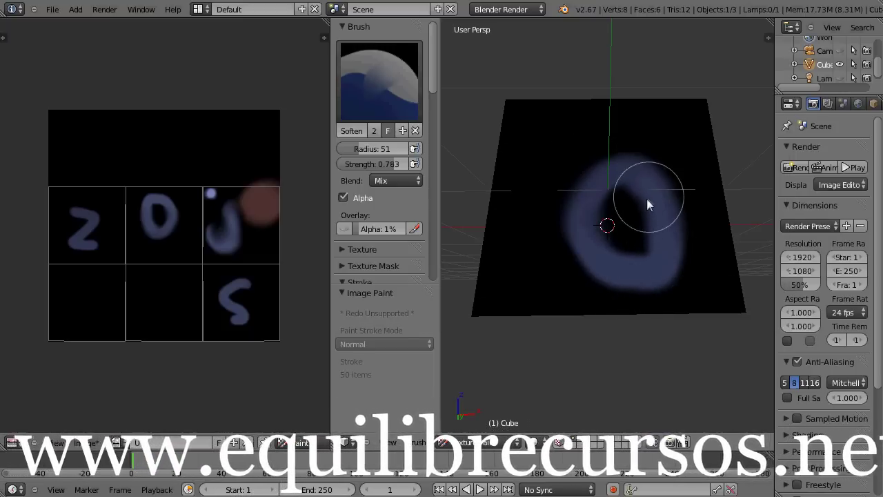
{"action": "left_click", "coordinate": [365, 85]}
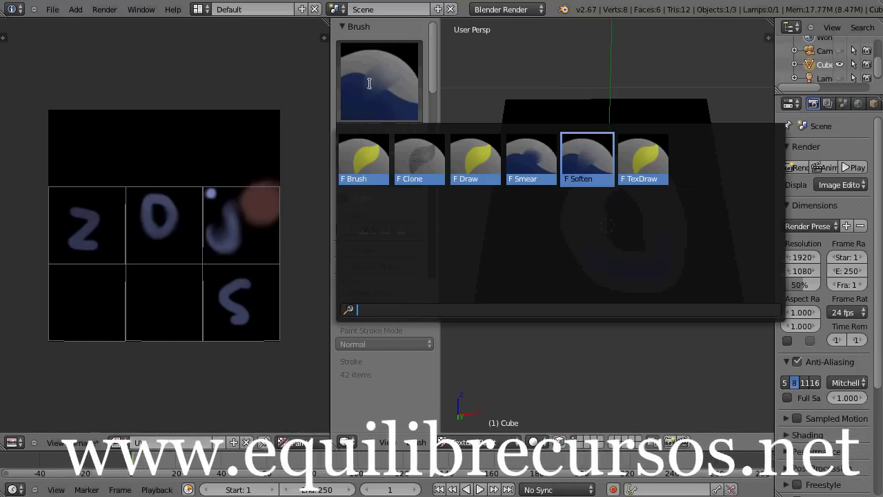
Switch to the Clone brush and clone a wave-shaped stroke onto the face
{"action": "left_click", "coordinate": [419, 162]}
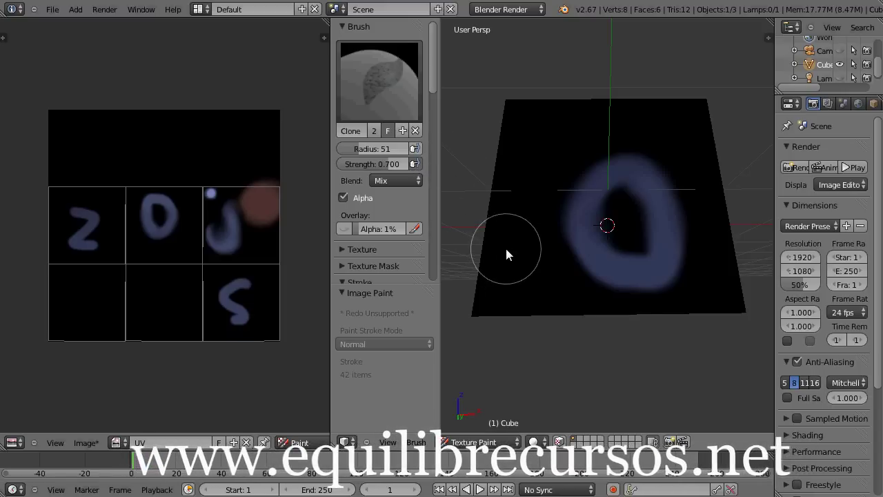
{"action": "mouse_move", "coordinate": [601, 256]}
{"action": "middle_mouse_down"}
{"action": "mouse_move", "coordinate": [577, 295]}
{"action": "mouse_move", "coordinate": [601, 385]}
{"action": "mouse_move", "coordinate": [645, 240]}
{"action": "middle_mouse_up"}
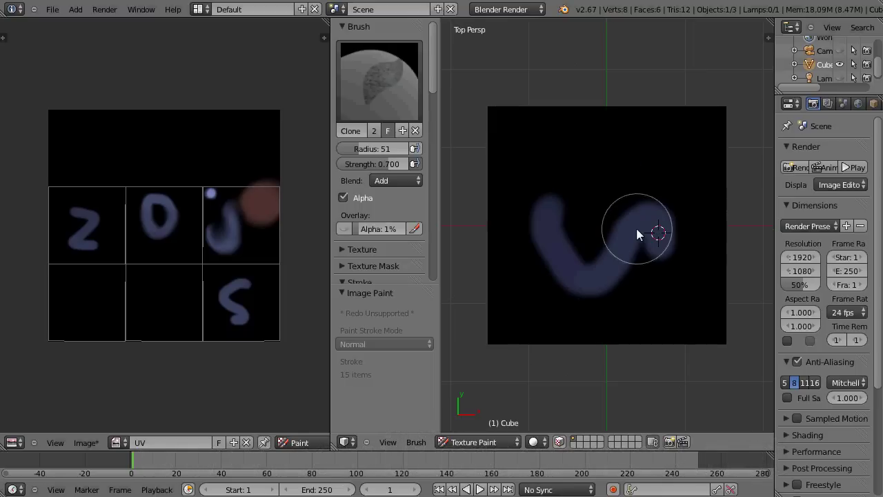
{"action": "mouse_move", "coordinate": [640, 232]}
{"action": "left_mouse_down"}
{"action": "mouse_move", "coordinate": [661, 267]}
{"action": "mouse_move", "coordinate": [663, 248]}
{"action": "left_mouse_up"}
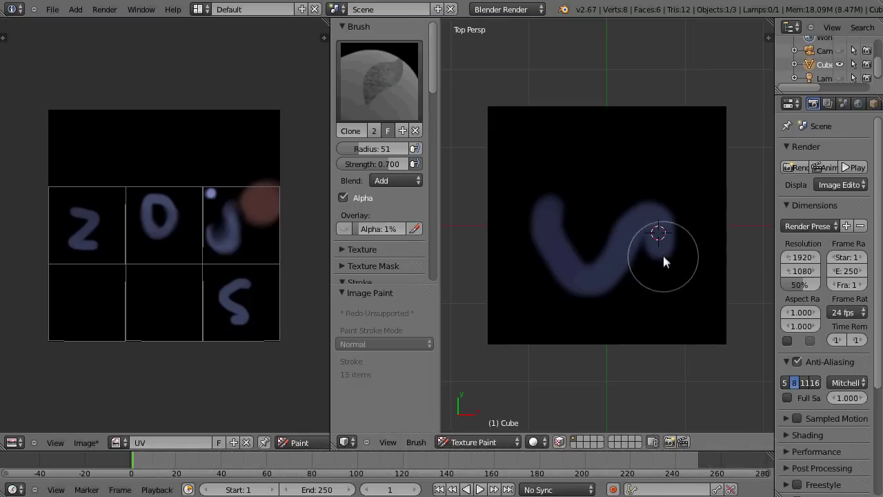
Set the brush radius to 40, move the clone source, and clone a squiggle beneath the O
{"action": "key", "text": "f"}
{"action": "left_click", "coordinate": [548, 222]}
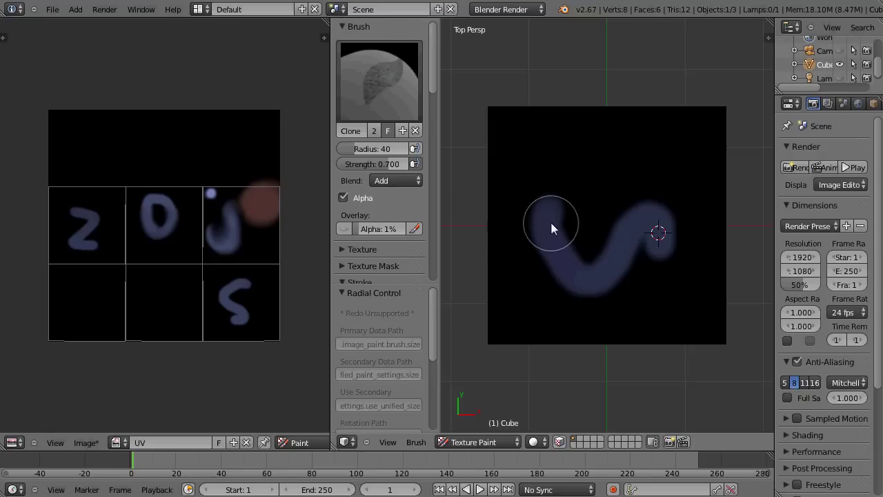
{"action": "left_click", "coordinate": [550, 220], "text": "ctrl"}
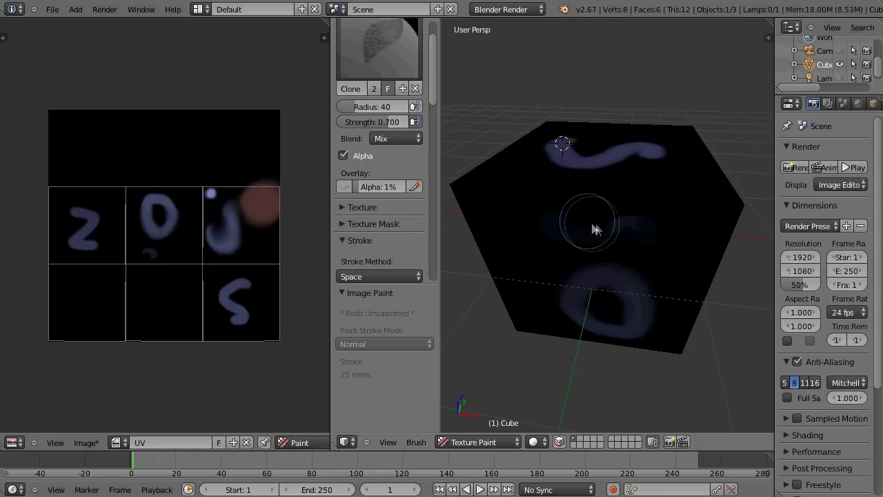
{"action": "left_click_drag", "start_coordinate": [653, 232], "coordinate": [652, 228]}
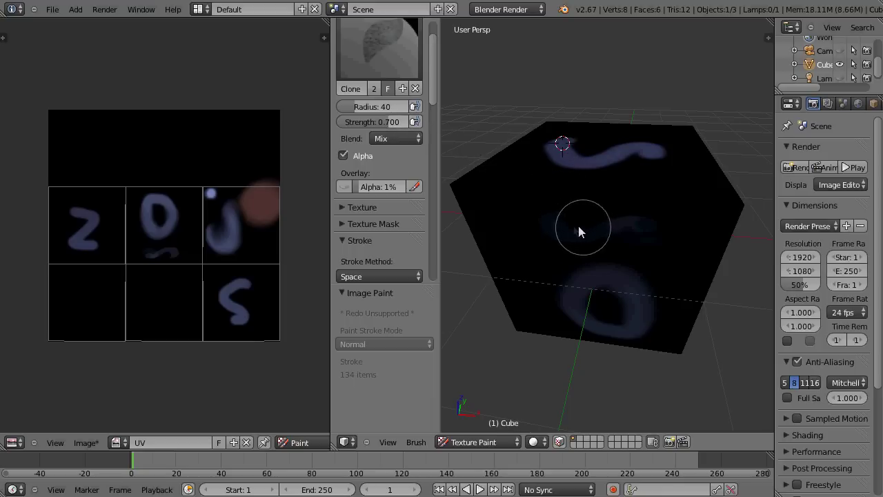
{"action": "mouse_move", "coordinate": [556, 210]}
{"action": "left_mouse_down"}
{"action": "mouse_move", "coordinate": [646, 230]}
{"action": "mouse_move", "coordinate": [663, 202]}
{"action": "left_mouse_up"}
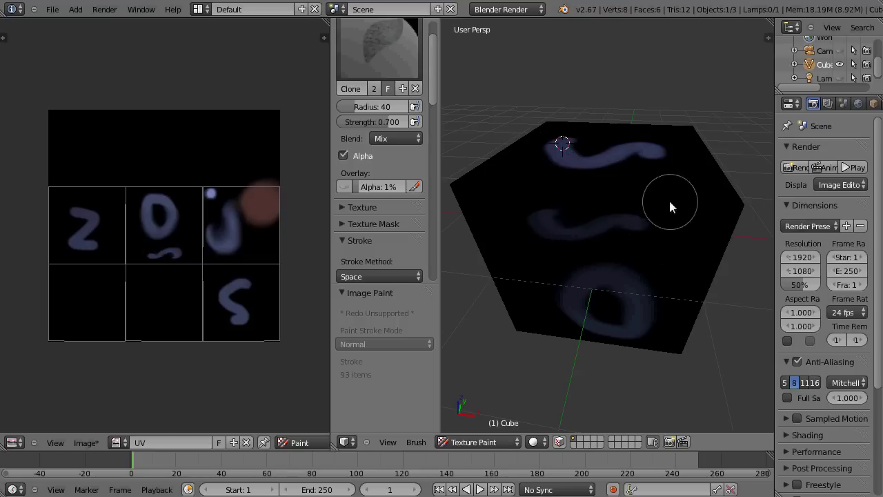
{"action": "mouse_move", "coordinate": [669, 198]}
{"action": "middle_mouse_down"}
{"action": "mouse_move", "coordinate": [641, 277]}
{"action": "mouse_move", "coordinate": [610, 292]}
{"action": "mouse_move", "coordinate": [651, 198]}
{"action": "middle_mouse_up"}
{"action": "scroll", "coordinate": [610, 292], "scroll_direction": "up", "scroll_amount": 2}
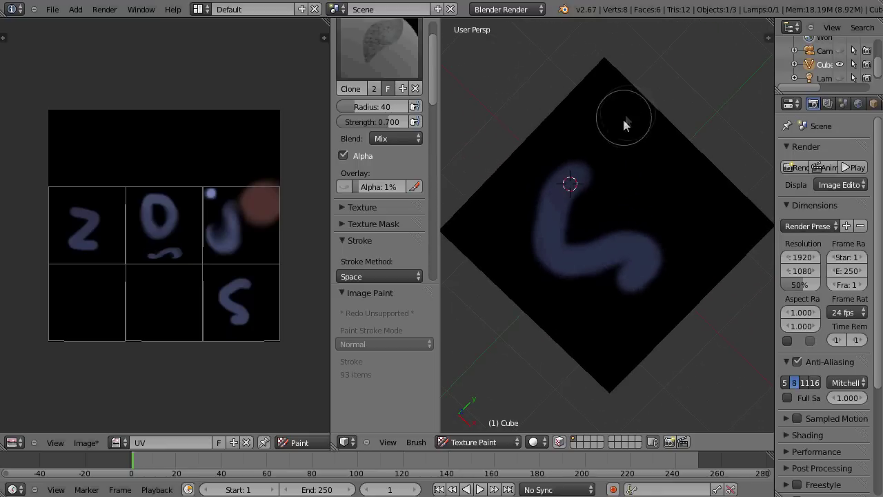
{"action": "left_click_drag", "start_coordinate": [683, 182], "coordinate": [720, 211]}
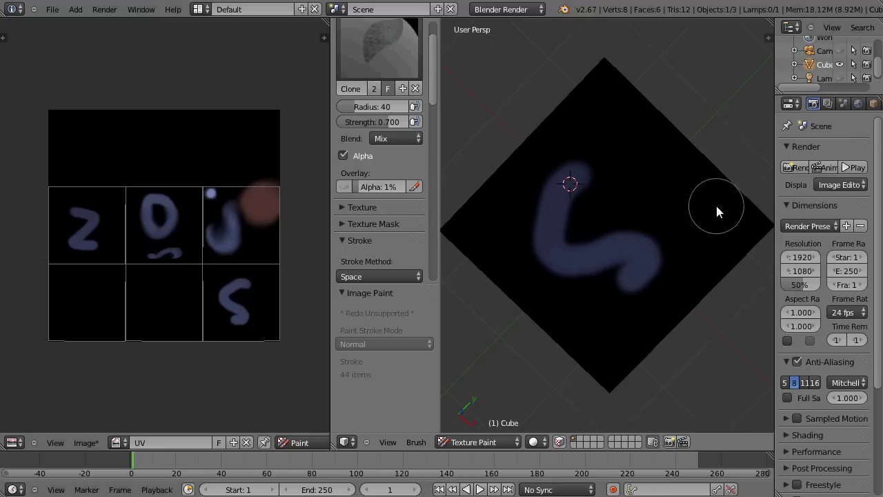
{"action": "mouse_move", "coordinate": [719, 211]}
{"action": "middle_mouse_down"}
{"action": "mouse_move", "coordinate": [696, 234]}
{"action": "mouse_move", "coordinate": [676, 211]}
{"action": "mouse_move", "coordinate": [684, 177]}
{"action": "mouse_move", "coordinate": [703, 158]}
{"action": "mouse_move", "coordinate": [685, 181]}
{"action": "middle_mouse_up"}
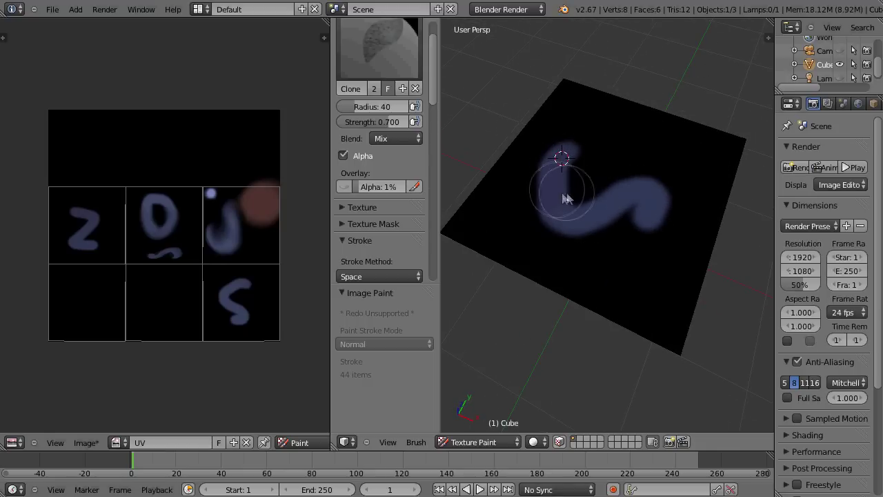
{"action": "mouse_move", "coordinate": [583, 260]}
{"action": "middle_mouse_down"}
{"action": "mouse_move", "coordinate": [611, 250]}
{"action": "mouse_move", "coordinate": [646, 153]}
{"action": "mouse_move", "coordinate": [632, 180]}
{"action": "middle_mouse_up"}
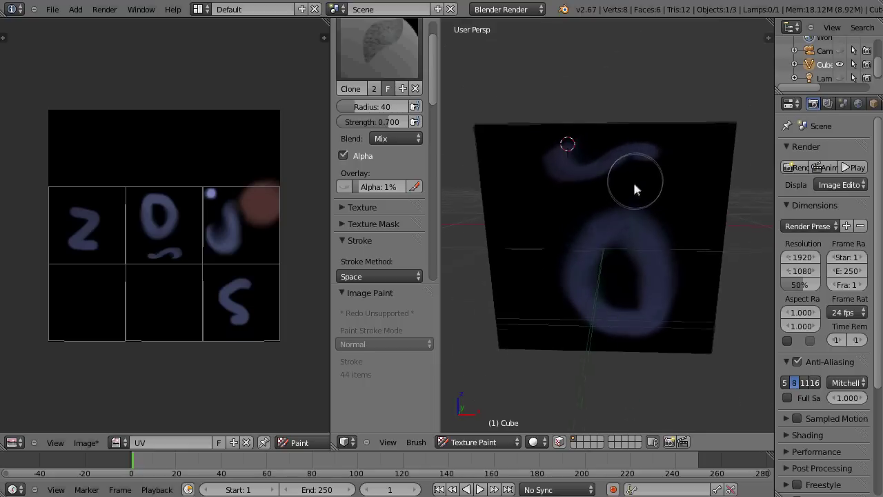
Dim the top squiggle, set the clone source on the O, and clone a second O beside it
{"action": "left_click", "coordinate": [571, 174]}
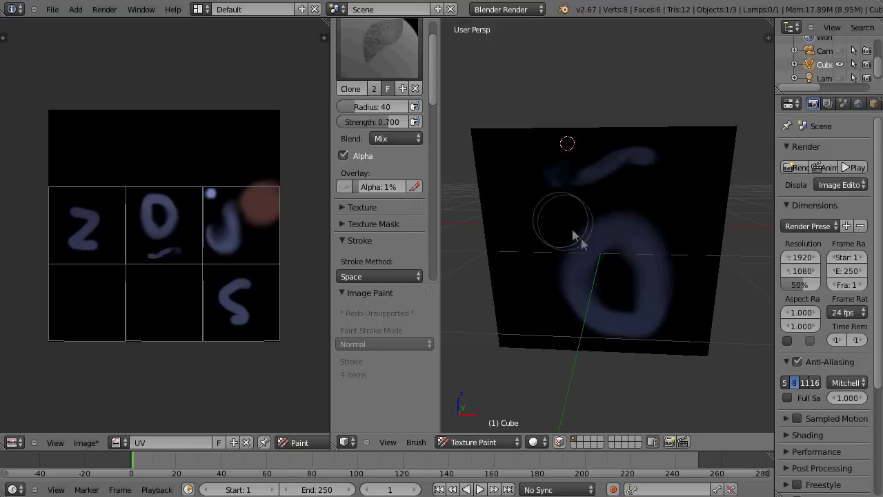
{"action": "left_click", "coordinate": [631, 232], "text": "ctrl"}
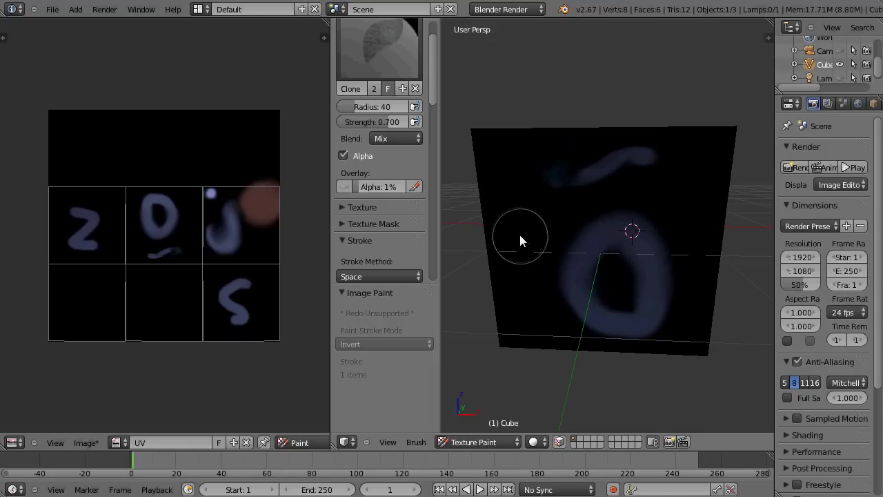
{"action": "left_click_drag", "start_coordinate": [511, 260], "coordinate": [511, 299]}
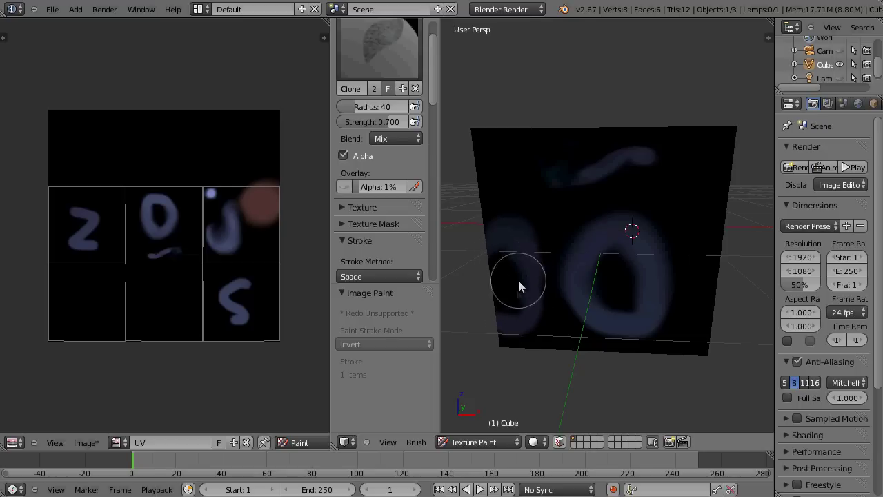
{"action": "left_click_drag", "start_coordinate": [537, 311], "coordinate": [547, 298]}
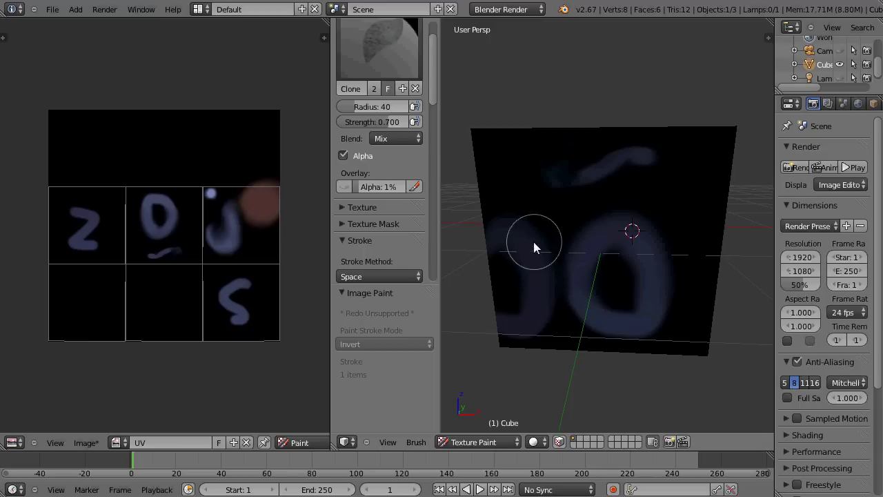
{"action": "left_click_drag", "start_coordinate": [551, 253], "coordinate": [529, 240]}
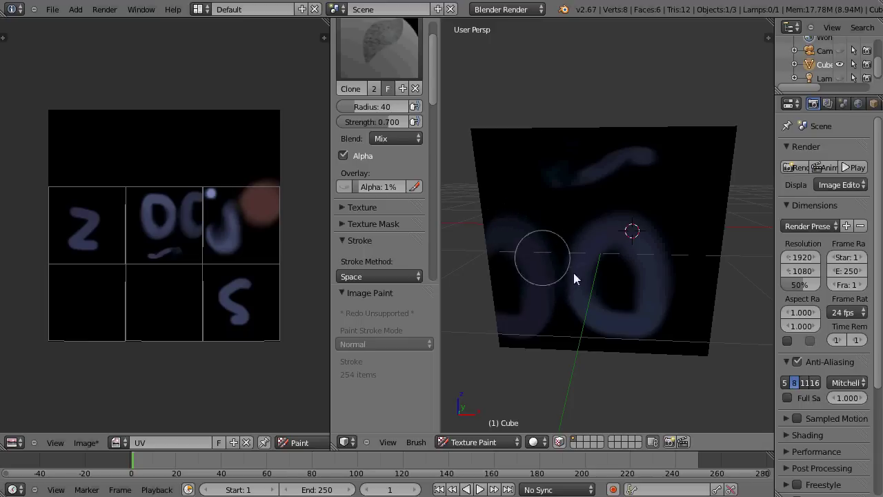
{"action": "mouse_move", "coordinate": [696, 287]}
{"action": "middle_mouse_down"}
{"action": "mouse_move", "coordinate": [568, 291]}
{"action": "mouse_move", "coordinate": [591, 298]}
{"action": "middle_mouse_up"}
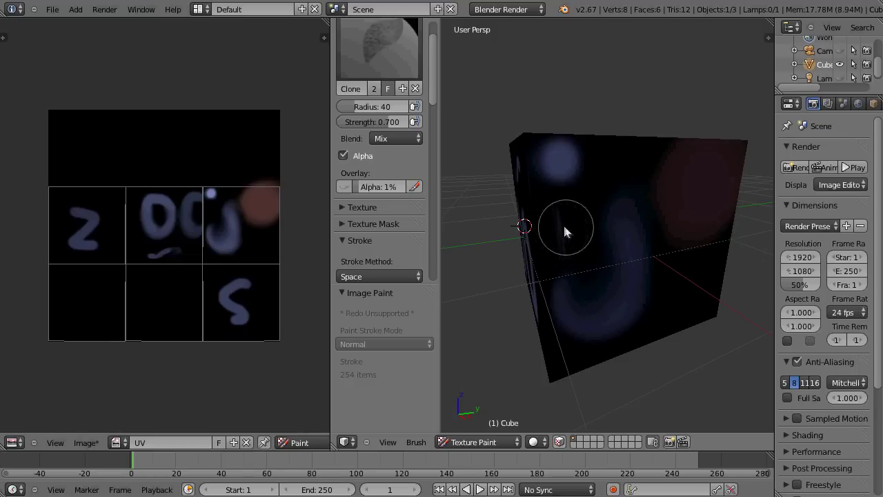
Raise the Clone strength to 1.000 and paint faint dark clone streaks near the J
{"action": "left_click_drag", "start_coordinate": [569, 240], "coordinate": [427, 152]}
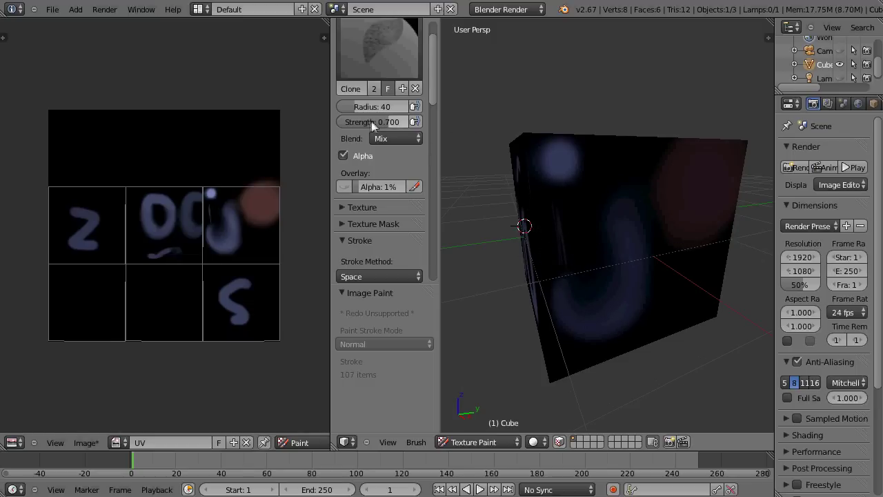
{"action": "left_click_drag", "start_coordinate": [371, 124], "coordinate": [391, 129]}
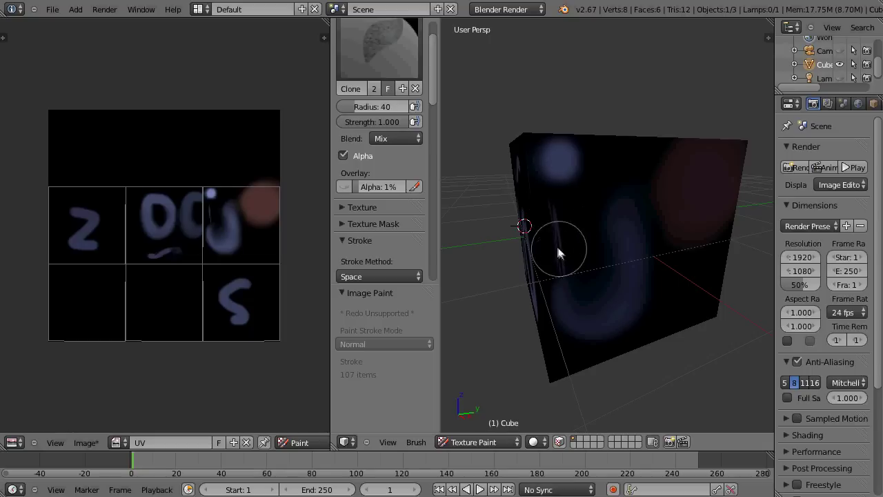
{"action": "left_click_drag", "start_coordinate": [557, 234], "coordinate": [537, 283]}
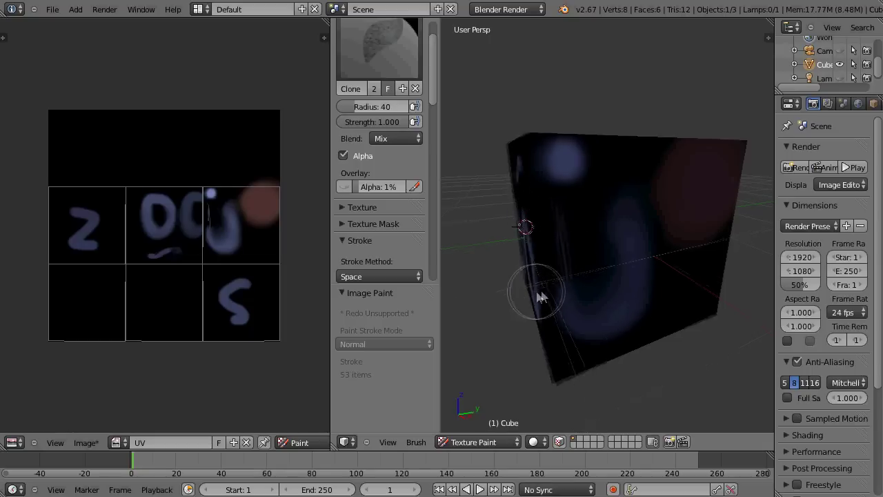
{"action": "middle_click_drag", "start_coordinate": [530, 290], "coordinate": [576, 242]}
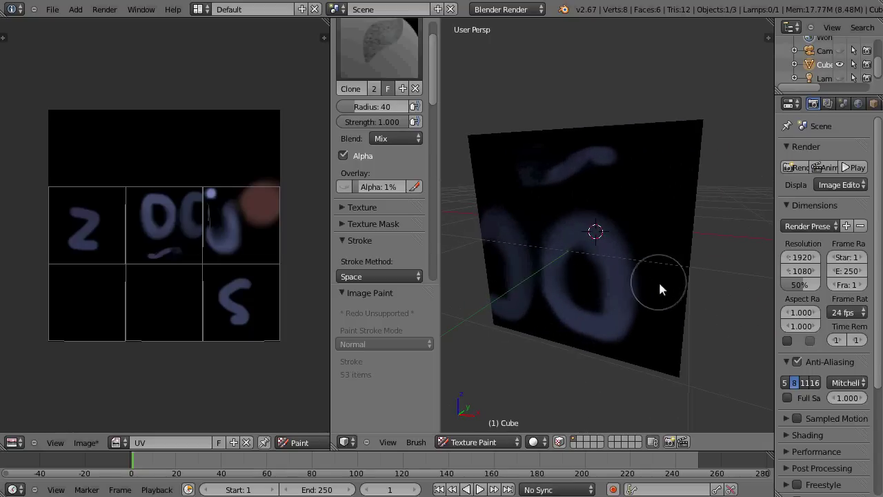
{"action": "middle_click_drag", "start_coordinate": [660, 290], "coordinate": [545, 242]}
{"action": "left_click_drag", "start_coordinate": [544, 245], "coordinate": [537, 242]}
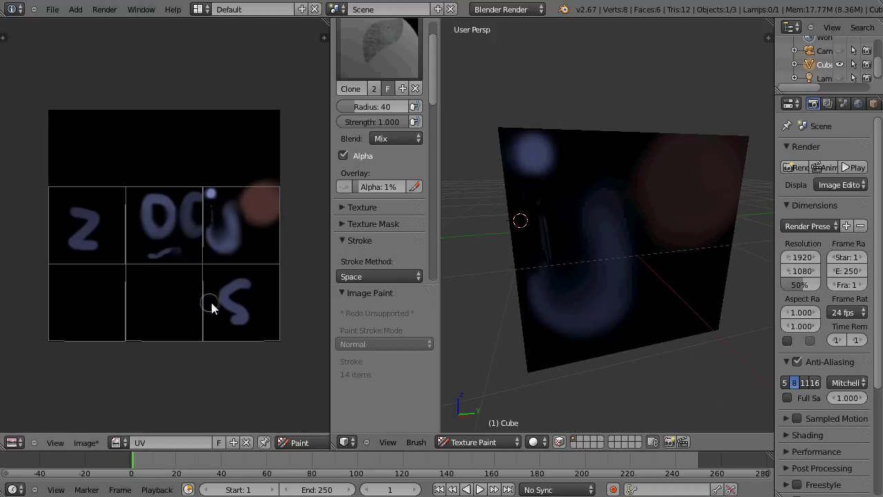
Switch to the TexDraw brush with a dark salmon-red paint colour
{"action": "left_click", "coordinate": [385, 59]}
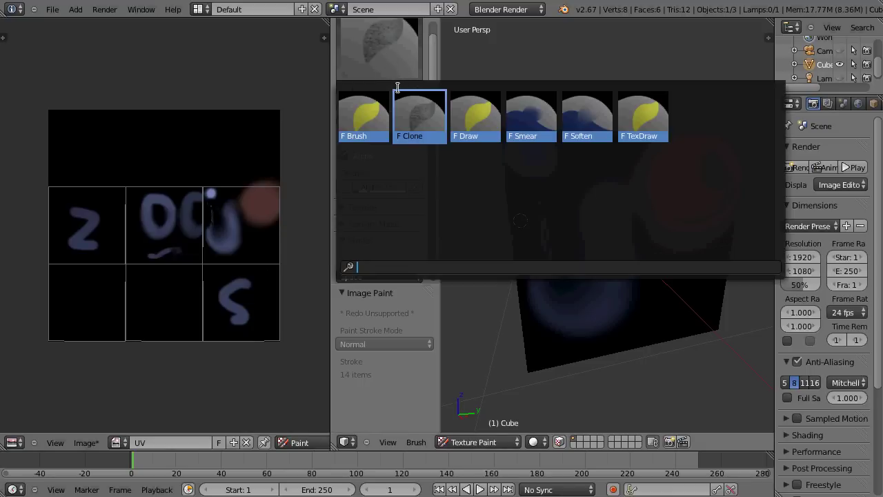
{"action": "left_click", "coordinate": [640, 124]}
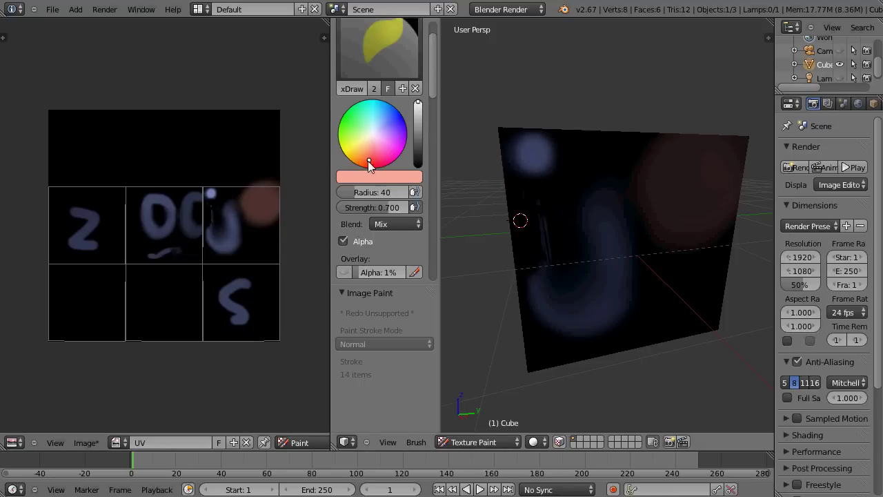
{"action": "left_click_drag", "start_coordinate": [368, 160], "coordinate": [370, 166]}
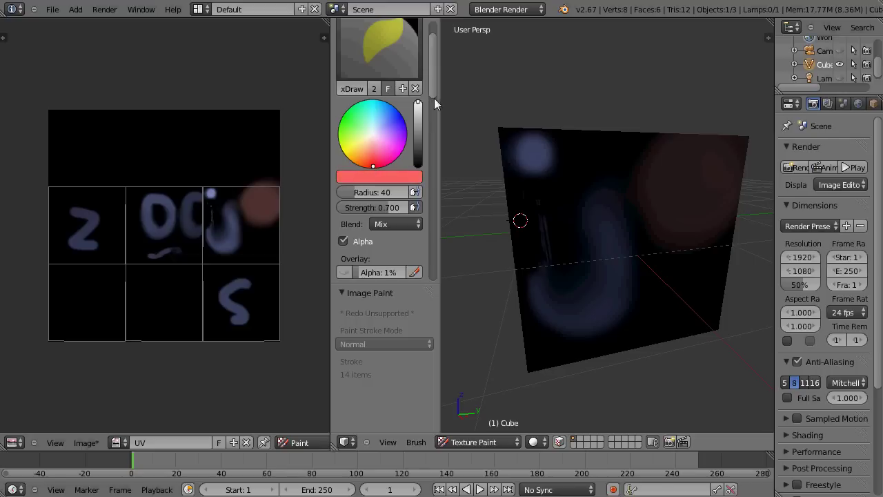
{"action": "left_click_drag", "start_coordinate": [418, 112], "coordinate": [416, 127]}
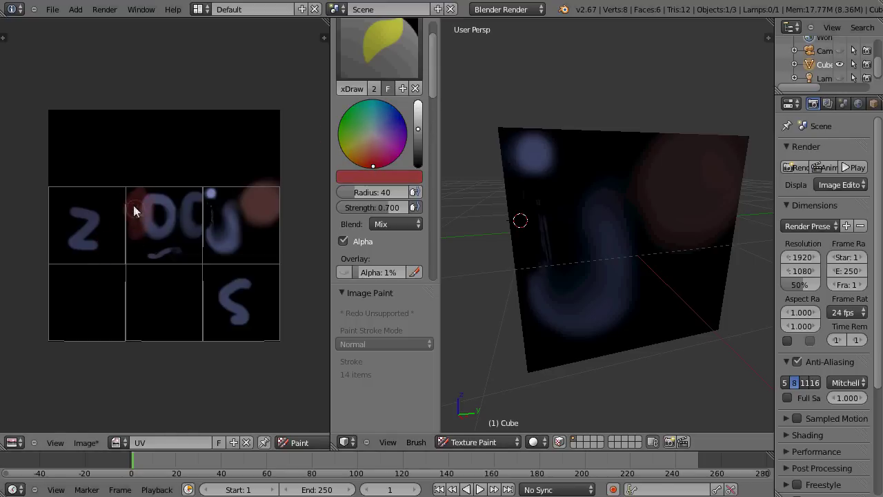
Set blending to Multiply and darken the o letter with a stroke on the texture
{"action": "left_click", "coordinate": [394, 225]}
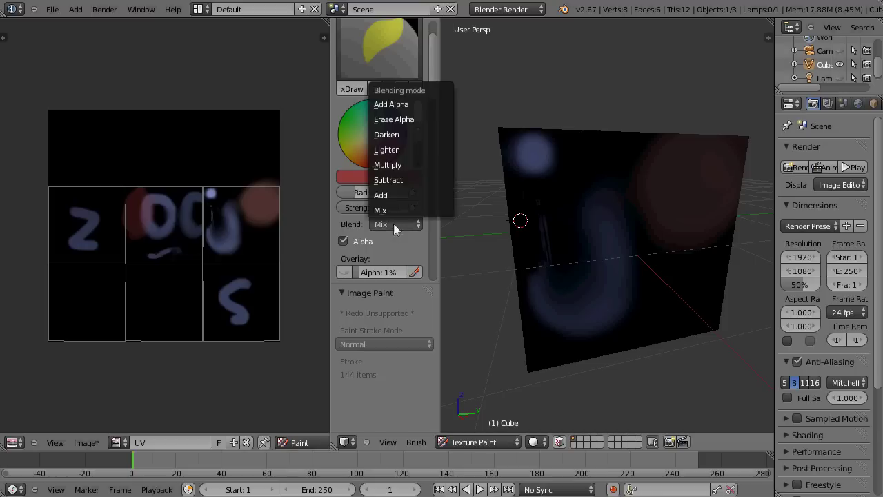
{"action": "left_click", "coordinate": [393, 166]}
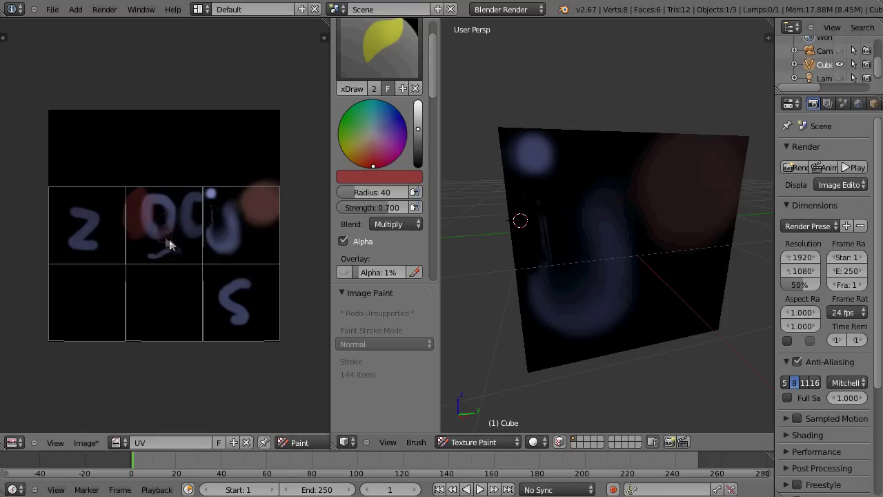
{"action": "mouse_move", "coordinate": [153, 235]}
{"action": "left_mouse_down"}
{"action": "mouse_move", "coordinate": [150, 199]}
{"action": "mouse_move", "coordinate": [141, 206]}
{"action": "mouse_move", "coordinate": [187, 222]}
{"action": "left_mouse_up"}
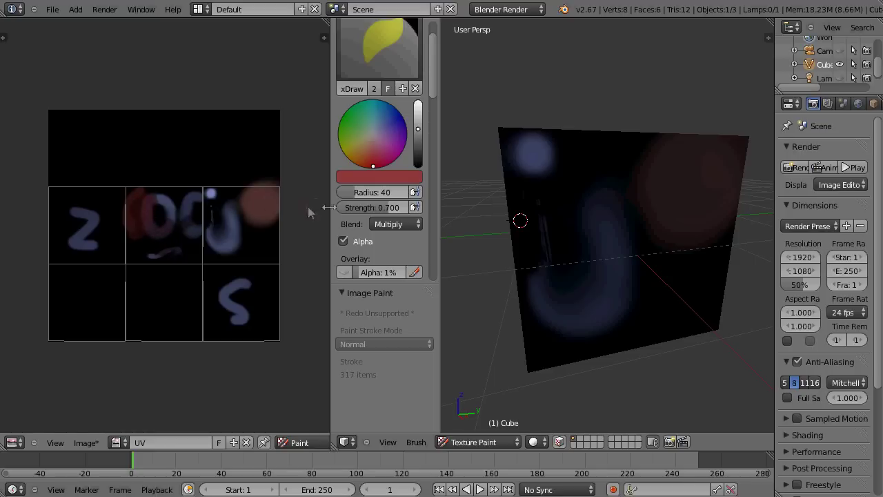
{"action": "left_click", "coordinate": [389, 224]}
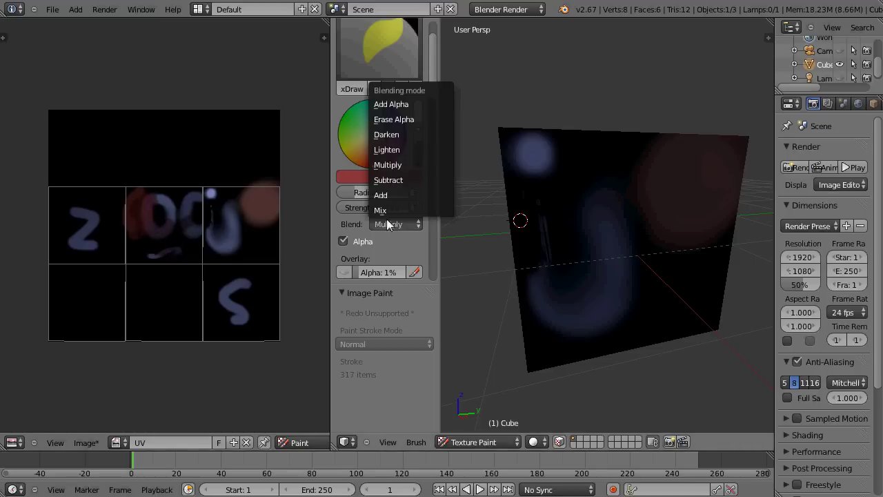
With Lighten blending, radius 150 and strength 1.0, paint a large red blob across the texture
{"action": "left_click", "coordinate": [400, 151]}
{"action": "mouse_move", "coordinate": [152, 221]}
{"action": "left_mouse_down"}
{"action": "mouse_move", "coordinate": [133, 200]}
{"action": "mouse_move", "coordinate": [178, 198]}
{"action": "left_mouse_up"}
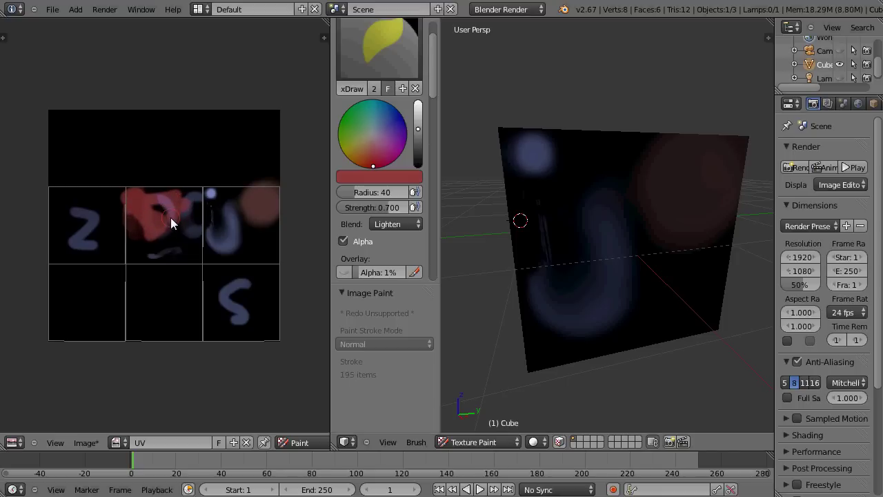
{"action": "key", "text": "f"}
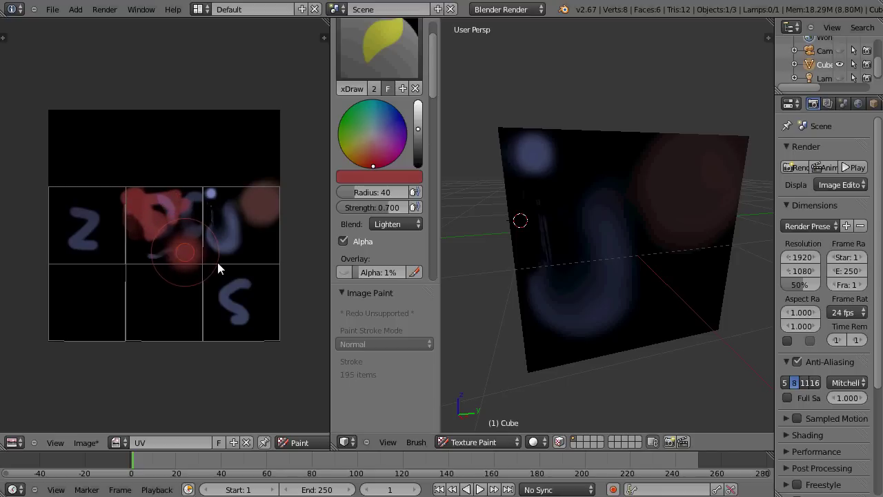
{"action": "left_click", "coordinate": [217, 262]}
{"action": "mouse_move", "coordinate": [184, 248]}
{"action": "left_mouse_down"}
{"action": "mouse_move", "coordinate": [173, 247]}
{"action": "mouse_move", "coordinate": [182, 200]}
{"action": "mouse_move", "coordinate": [147, 192]}
{"action": "mouse_move", "coordinate": [131, 244]}
{"action": "mouse_move", "coordinate": [168, 203]}
{"action": "mouse_move", "coordinate": [211, 241]}
{"action": "left_mouse_up"}
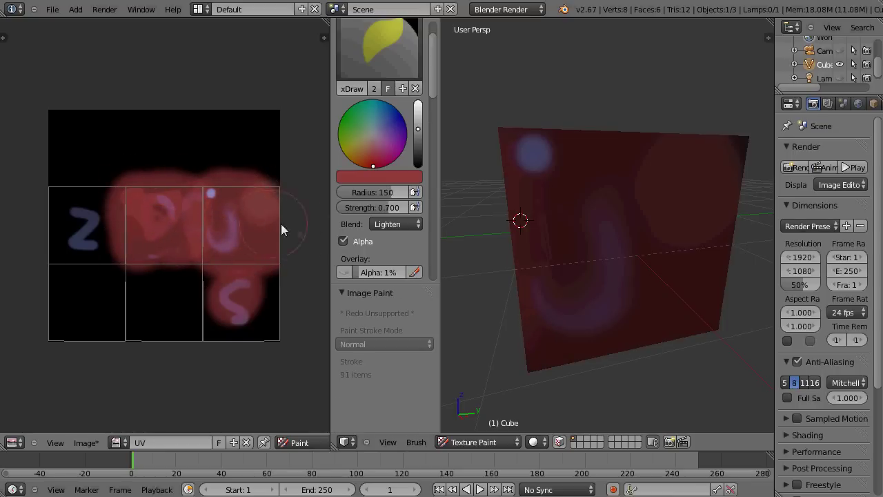
{"action": "left_click_drag", "start_coordinate": [388, 213], "coordinate": [421, 212]}
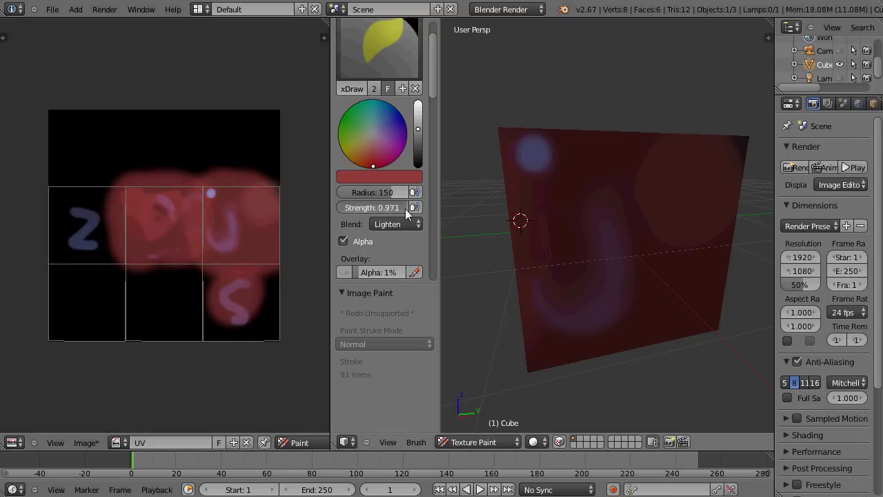
{"action": "mouse_move", "coordinate": [236, 238]}
{"action": "left_mouse_down"}
{"action": "mouse_move", "coordinate": [249, 202]}
{"action": "mouse_move", "coordinate": [211, 211]}
{"action": "mouse_move", "coordinate": [243, 245]}
{"action": "mouse_move", "coordinate": [245, 201]}
{"action": "left_mouse_up"}
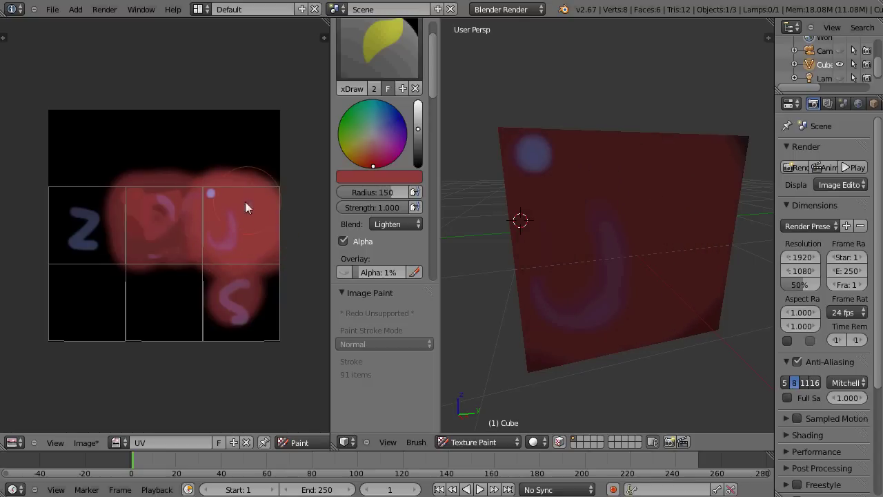
{"action": "left_click_drag", "start_coordinate": [418, 127], "coordinate": [417, 169]}
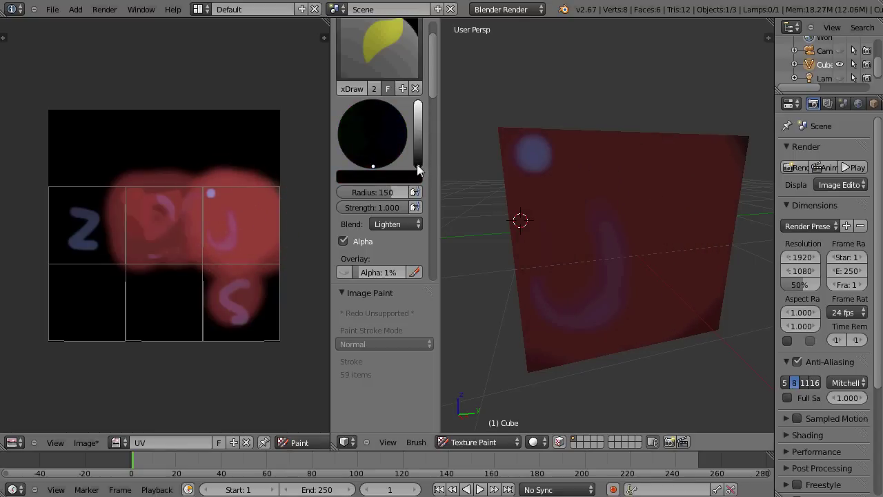
Paint black with Darken blending over the texture's upper right, then restore the red colour
{"action": "left_click_drag", "start_coordinate": [259, 200], "coordinate": [248, 195]}
{"action": "left_click", "coordinate": [384, 221]}
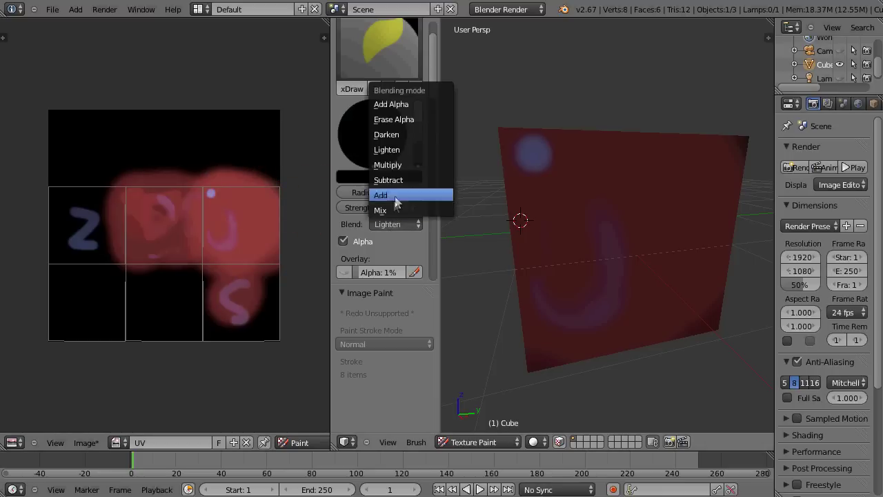
{"action": "left_click", "coordinate": [399, 135]}
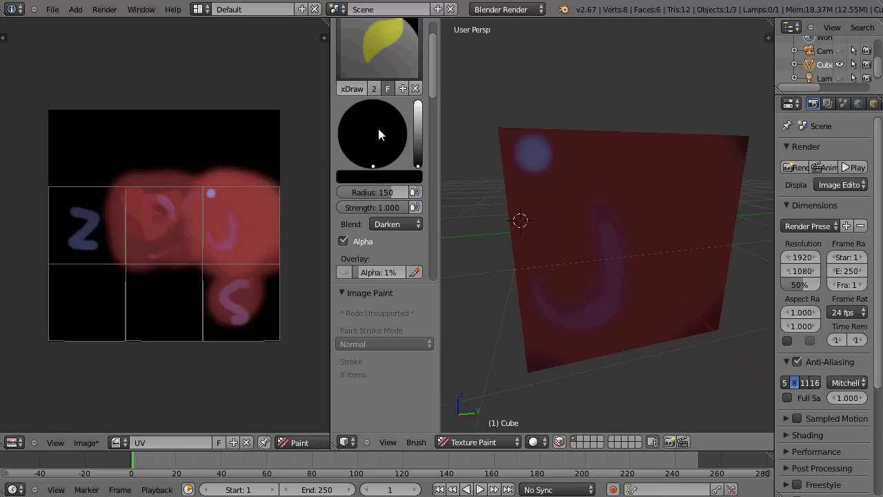
{"action": "left_click_drag", "start_coordinate": [253, 214], "coordinate": [238, 174]}
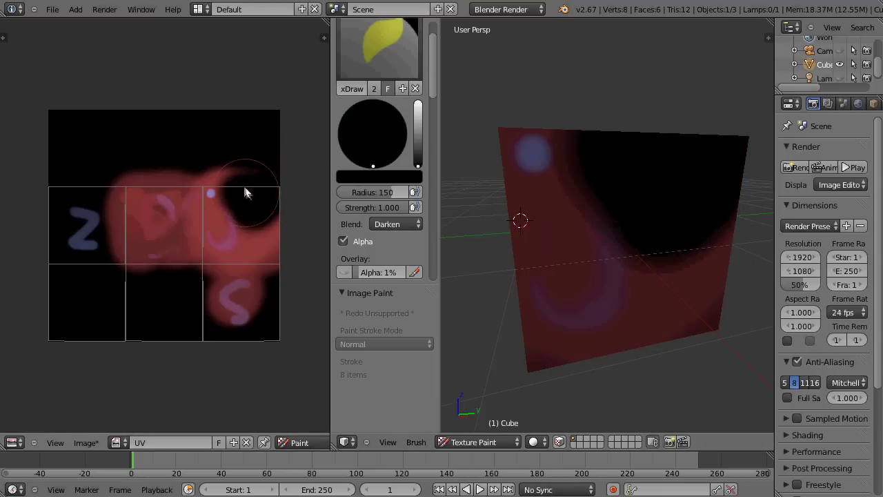
{"action": "key", "text": "ctrl+z"}
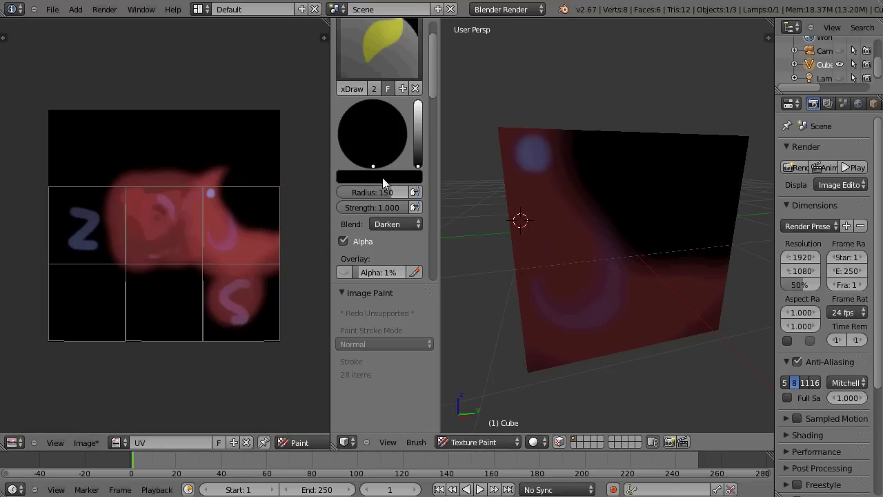
{"action": "left_click_drag", "start_coordinate": [418, 165], "coordinate": [417, 103]}
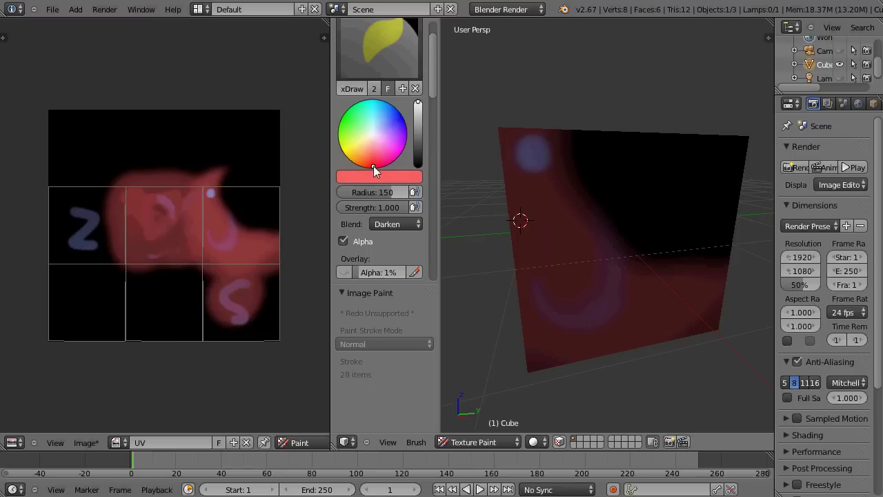
Pick pale yellow, set Lighten blending, and paint a big yellow blob over the texture centre
{"action": "left_click", "coordinate": [350, 153]}
{"action": "left_click", "coordinate": [194, 279]}
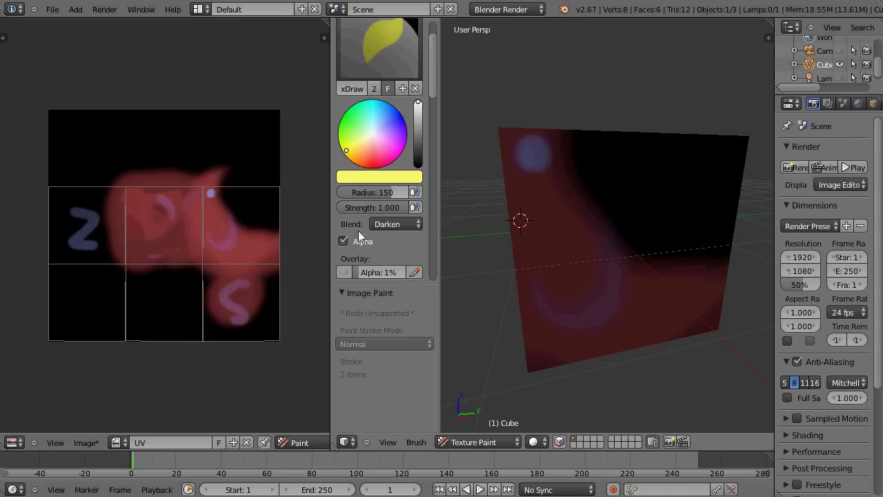
{"action": "left_click", "coordinate": [385, 224]}
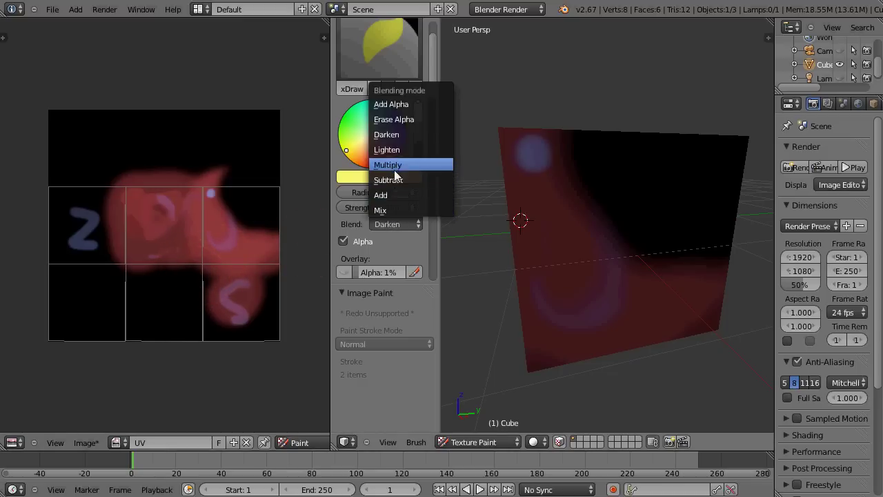
{"action": "left_click", "coordinate": [397, 150]}
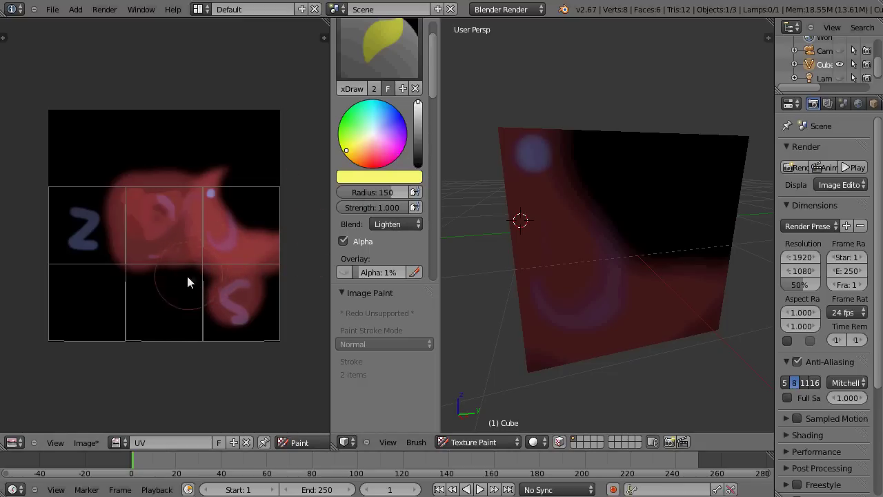
{"action": "mouse_move", "coordinate": [187, 276]}
{"action": "left_mouse_down"}
{"action": "mouse_move", "coordinate": [153, 291]}
{"action": "mouse_move", "coordinate": [186, 296]}
{"action": "mouse_move", "coordinate": [186, 269]}
{"action": "mouse_move", "coordinate": [164, 239]}
{"action": "mouse_move", "coordinate": [132, 262]}
{"action": "mouse_move", "coordinate": [147, 281]}
{"action": "mouse_move", "coordinate": [185, 279]}
{"action": "left_mouse_up"}
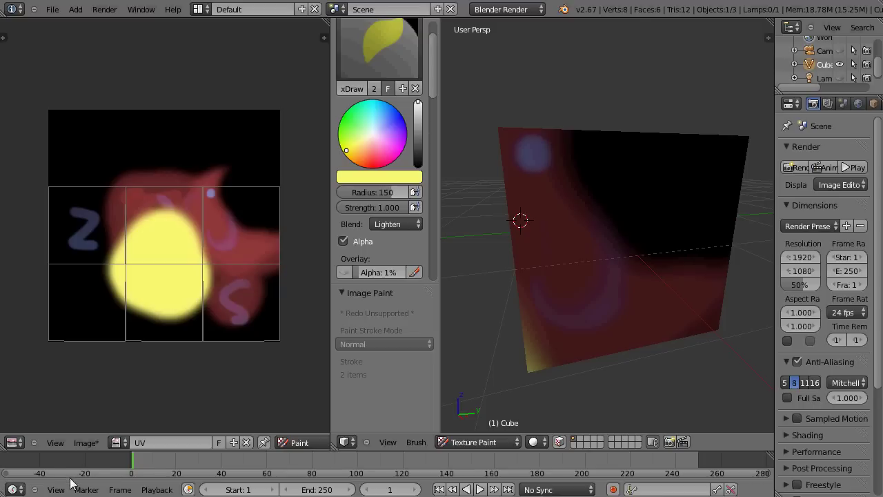
Open the Image menu, then dab two soft yellow spots onto the cube face
{"action": "left_click", "coordinate": [87, 444]}
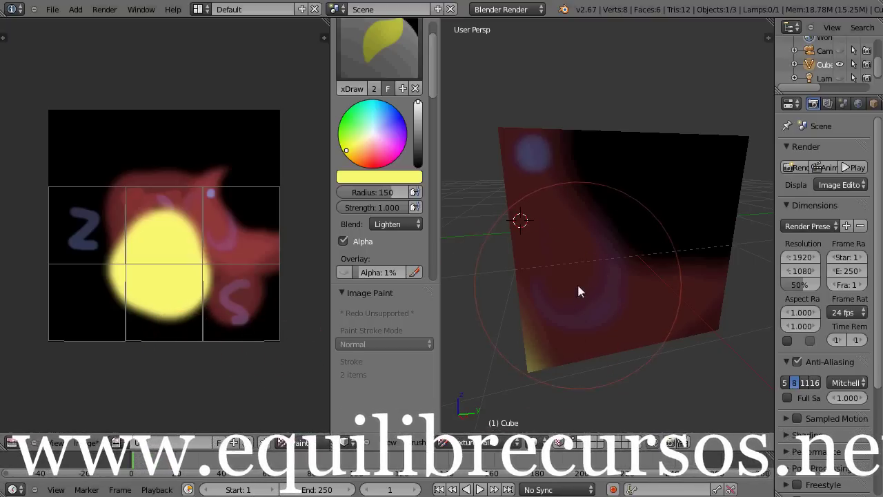
{"action": "left_click", "coordinate": [600, 261]}
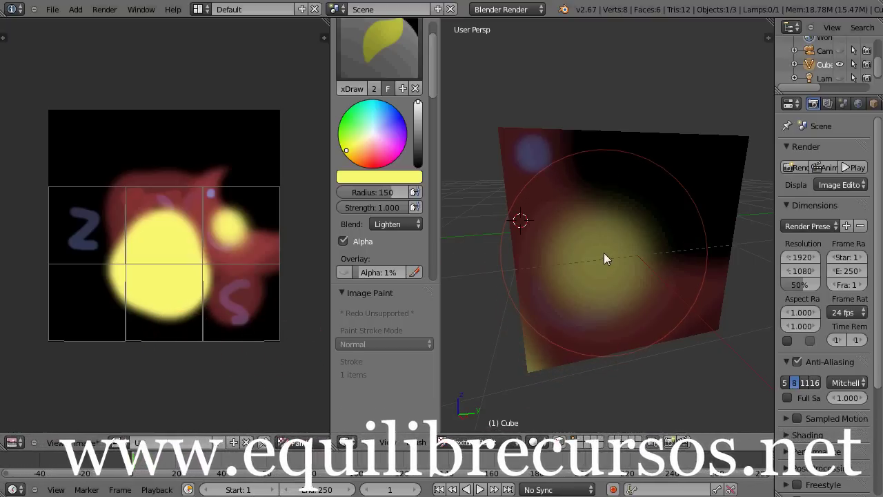
{"action": "left_click", "coordinate": [668, 186]}
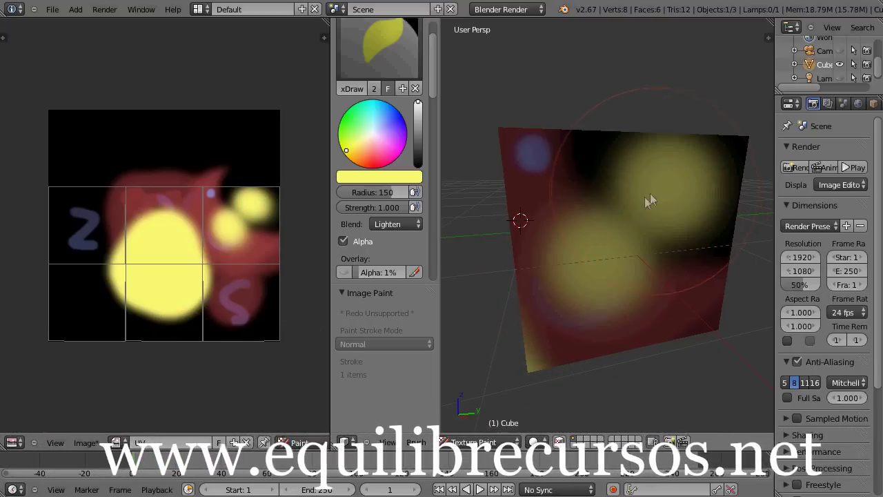